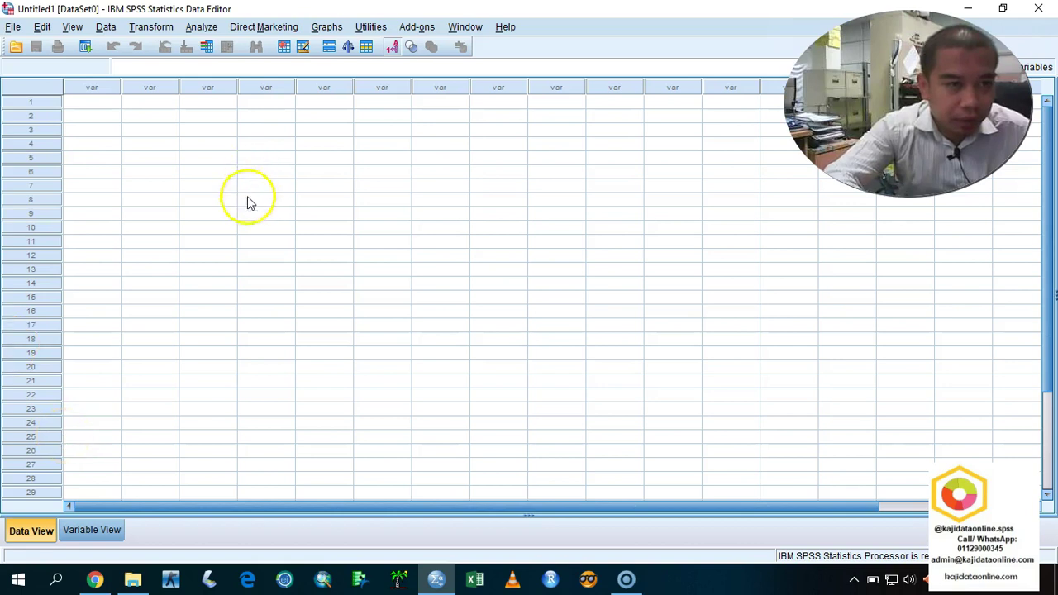
Switch between Variable View and Data View, then browse the File menu's recent data files.
left_click(107, 534)
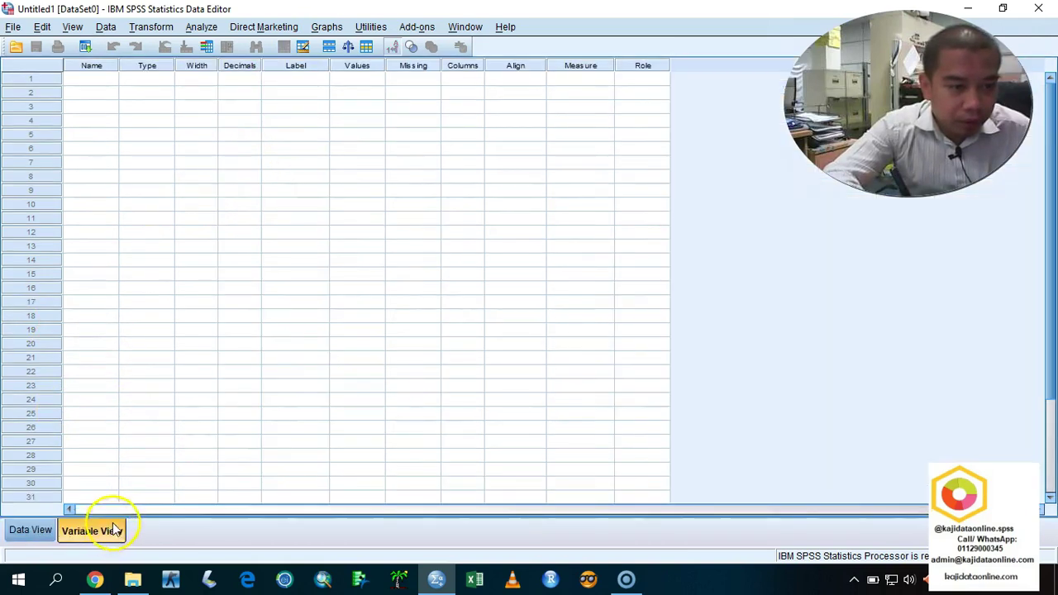
left_click(14, 531)
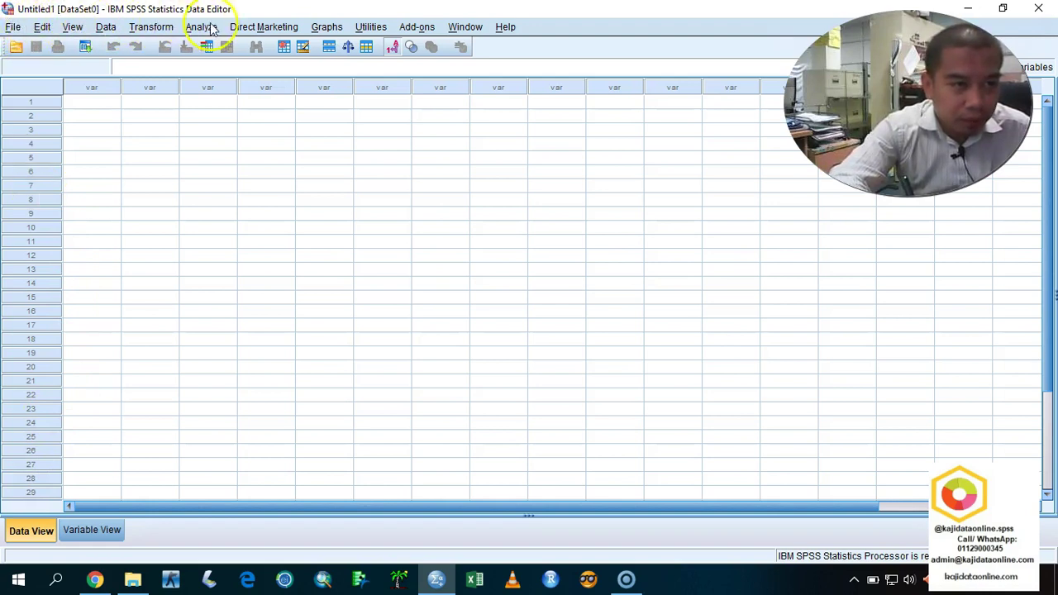
left_click(14, 27)
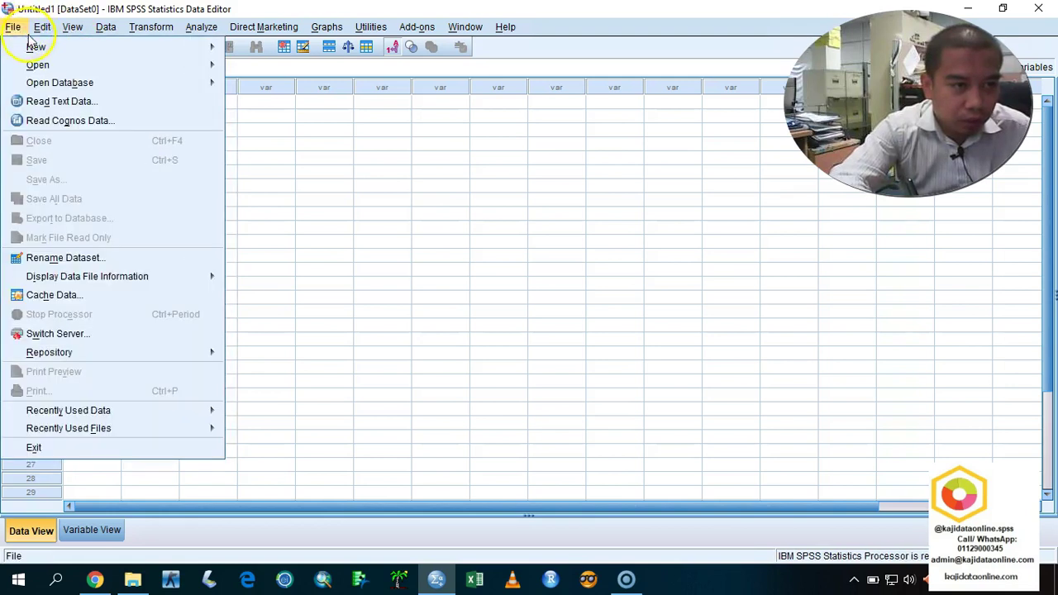
mouse_move(24, 52)
mouse_move(45, 71)
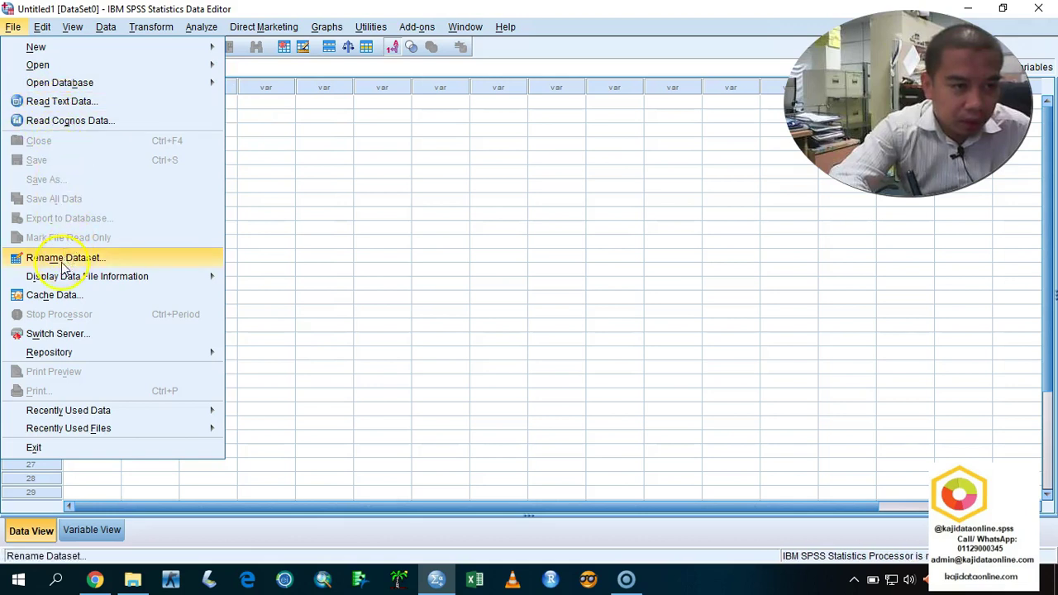
mouse_move(80, 429)
mouse_move(186, 410)
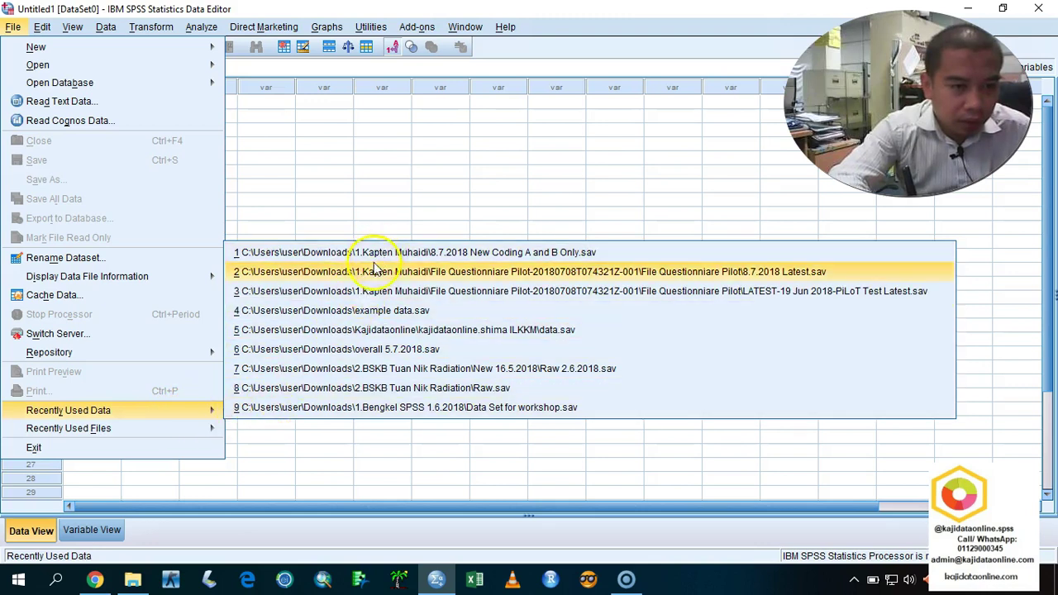
left_click(314, 161)
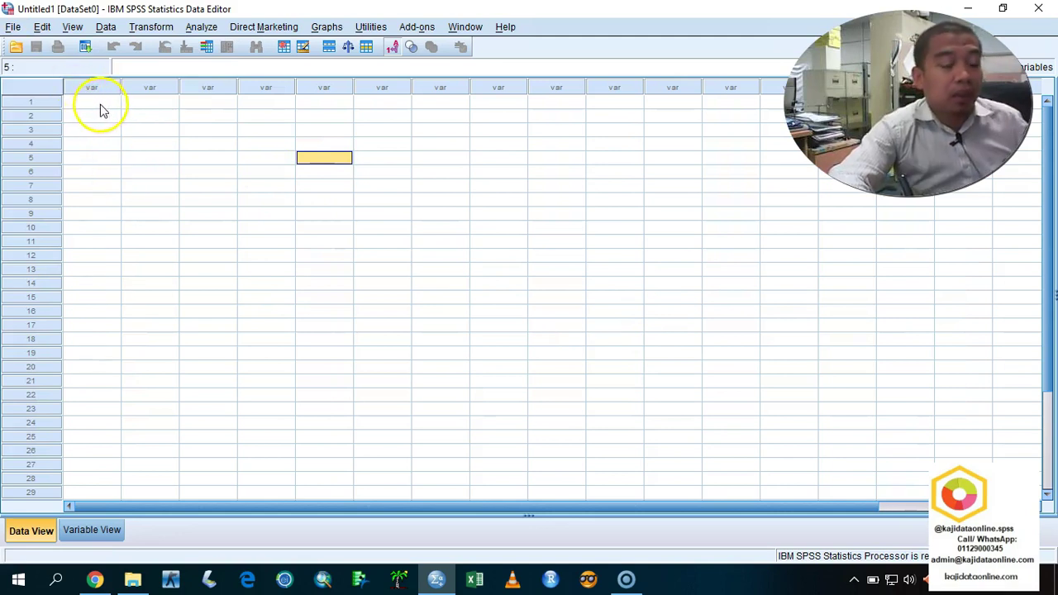
Browse the Edit menu and the neighbouring menus through Help without choosing a command.
left_click(42, 28)
mouse_move(72, 34)
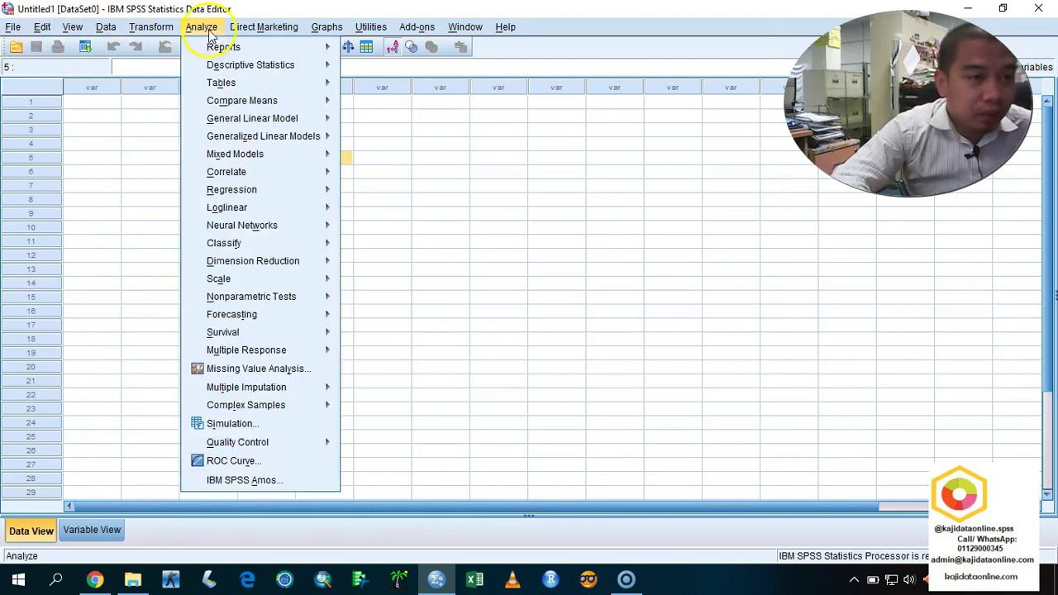
mouse_move(258, 35)
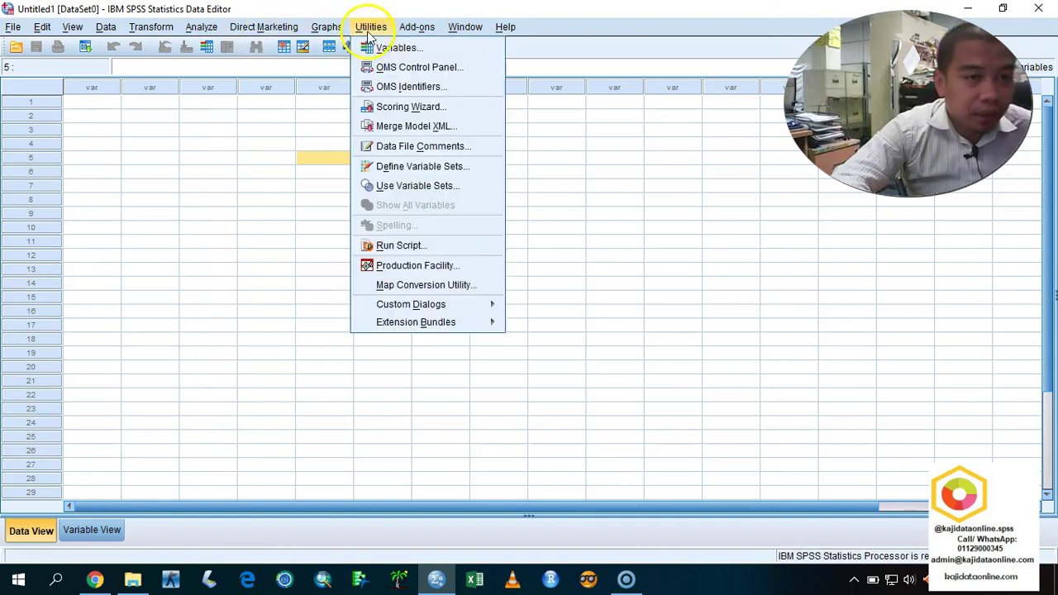
mouse_move(408, 34)
mouse_move(499, 33)
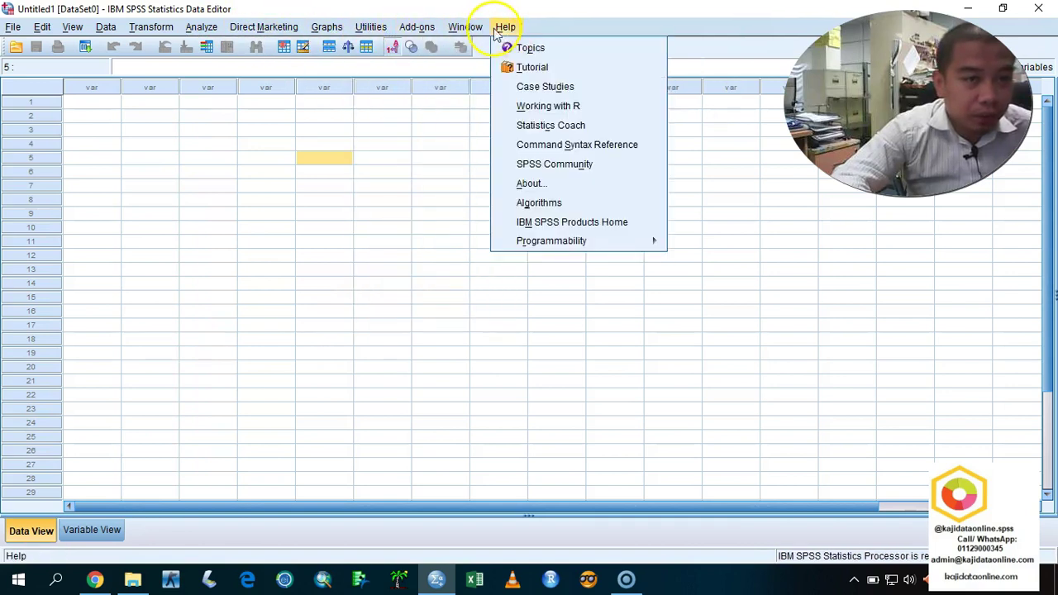
left_click(146, 227)
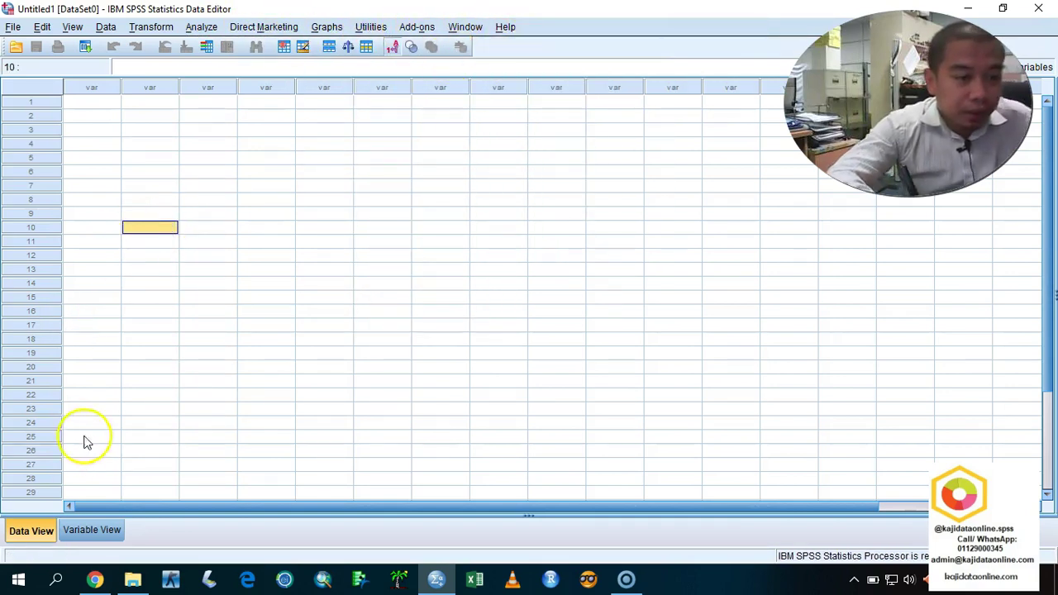
Flip between Data View and Variable View, ending on the first Name cell in Variable View.
left_click(118, 536)
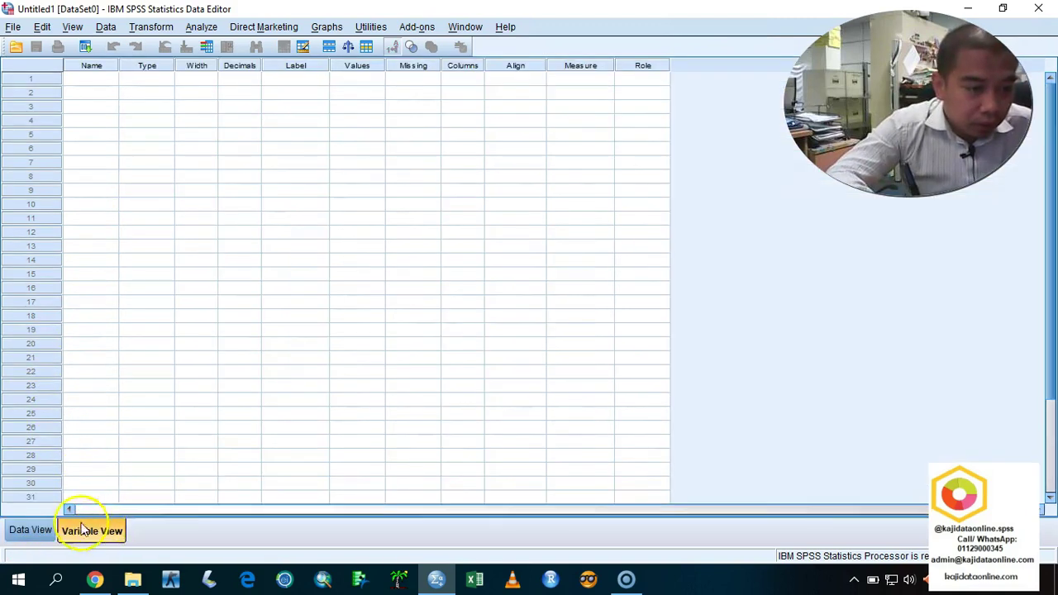
left_click(9, 531)
left_click(109, 535)
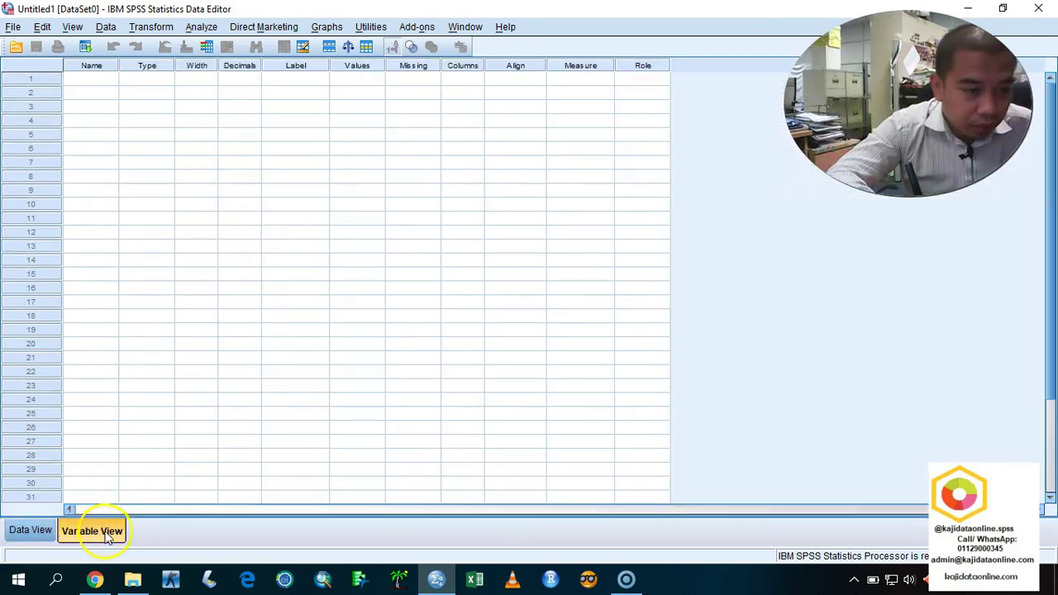
left_click(12, 533)
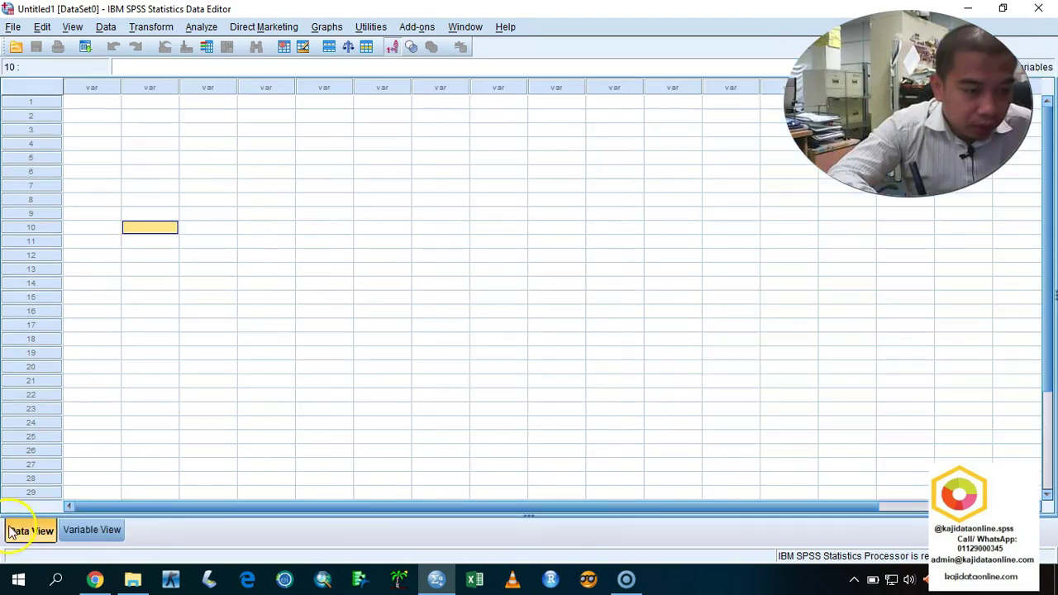
left_click(93, 534)
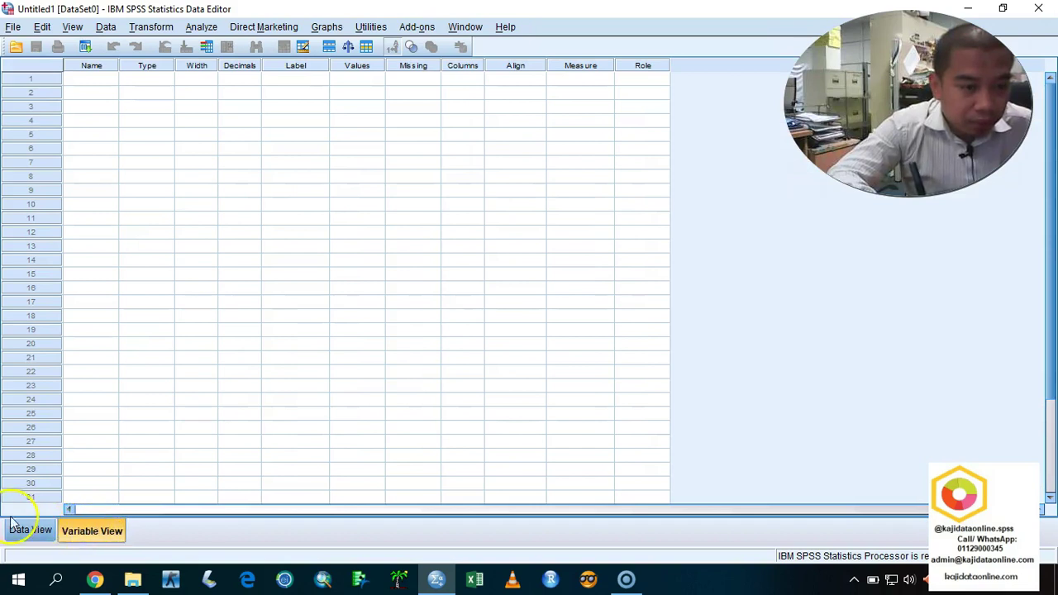
left_click(15, 531)
left_click(93, 532)
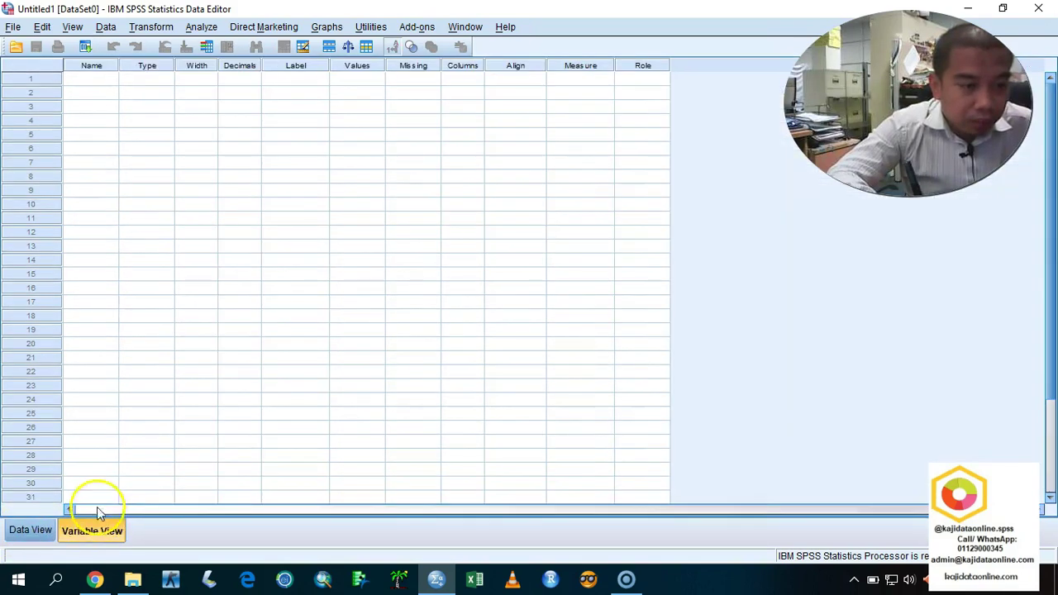
left_click(98, 80)
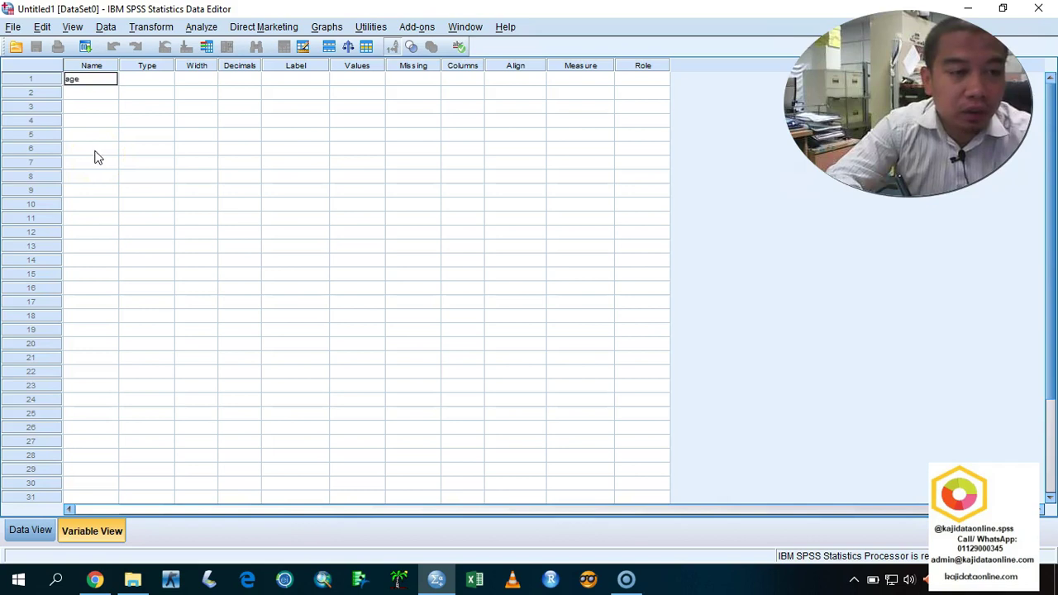
left_click(115, 93)
left_click(98, 83)
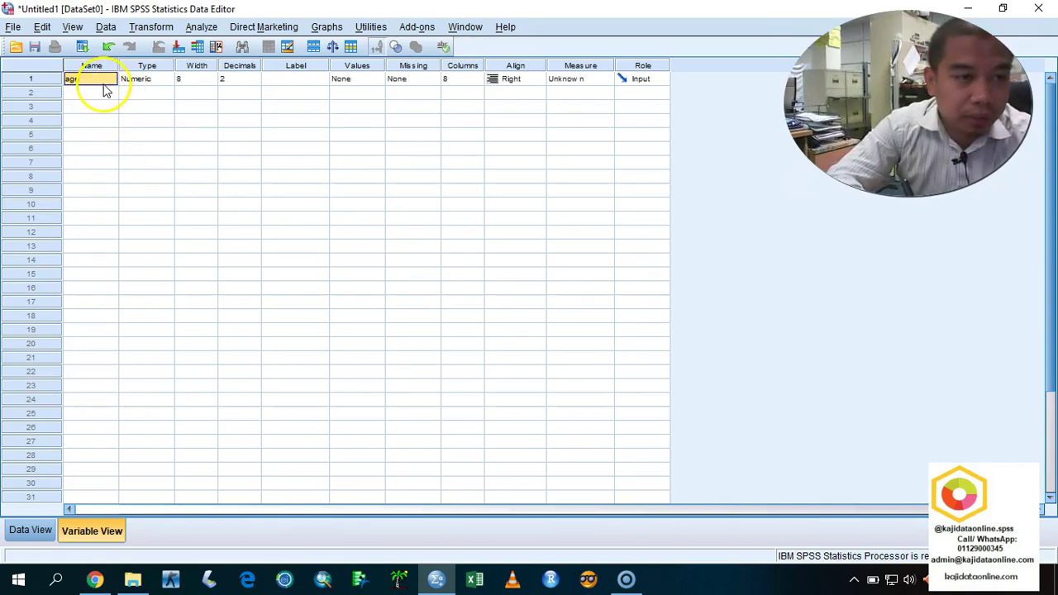
left_click(103, 93)
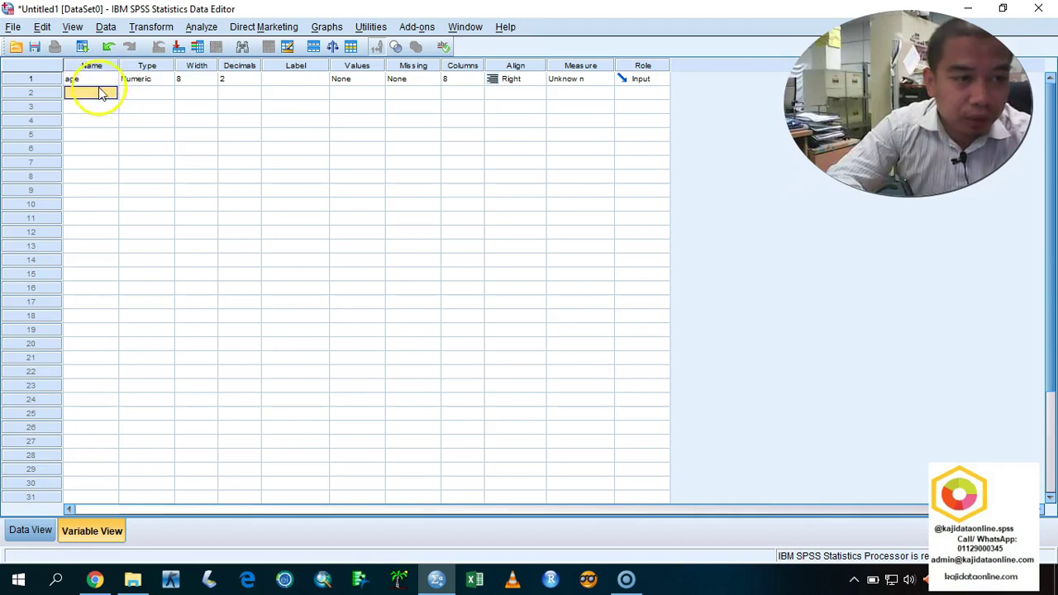
left_click(99, 83)
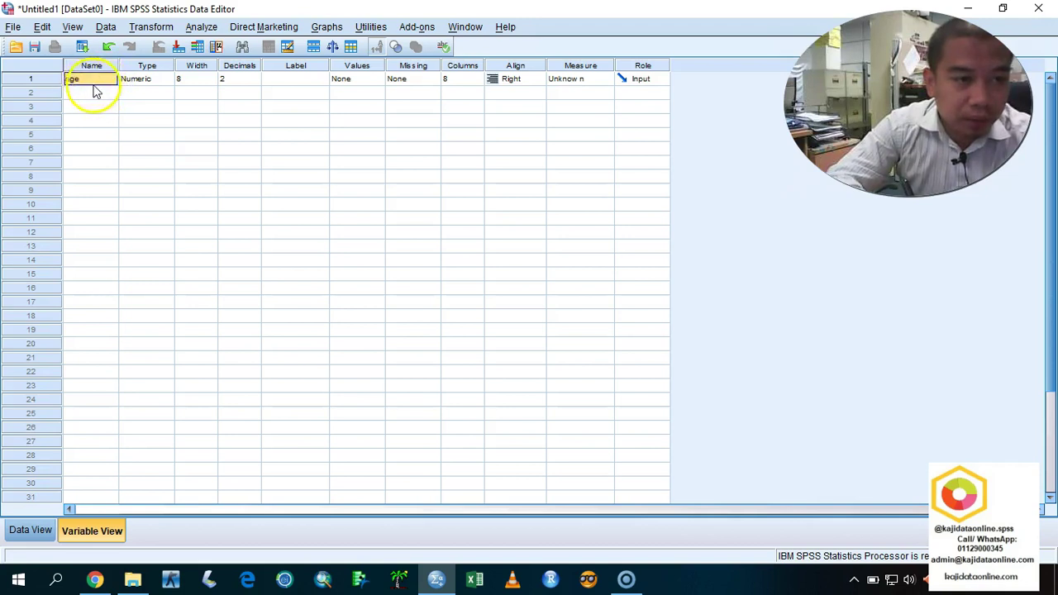
left_click(102, 81)
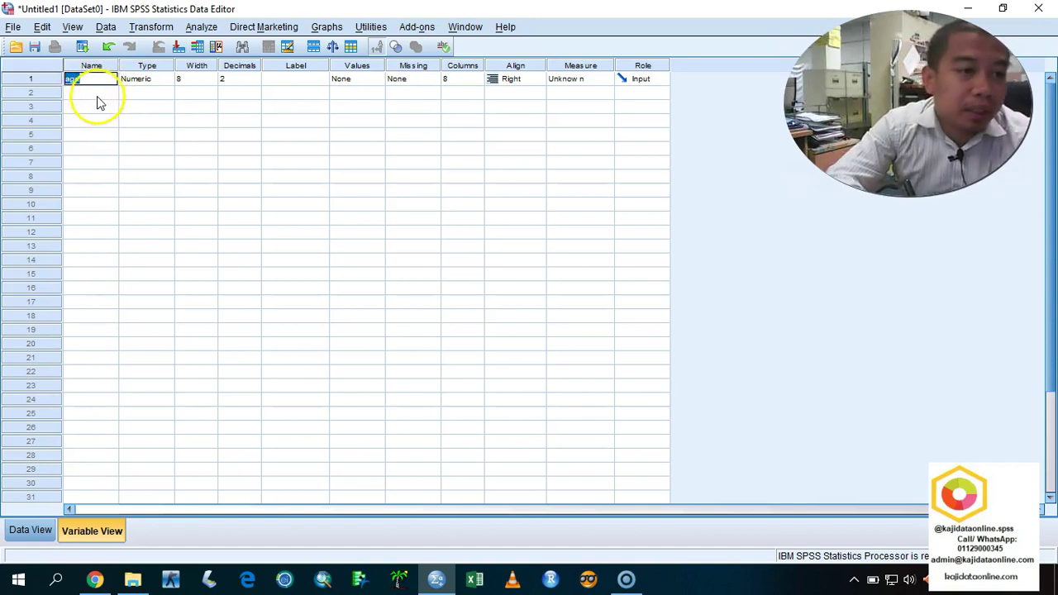
left_click(97, 94)
double_click(95, 79)
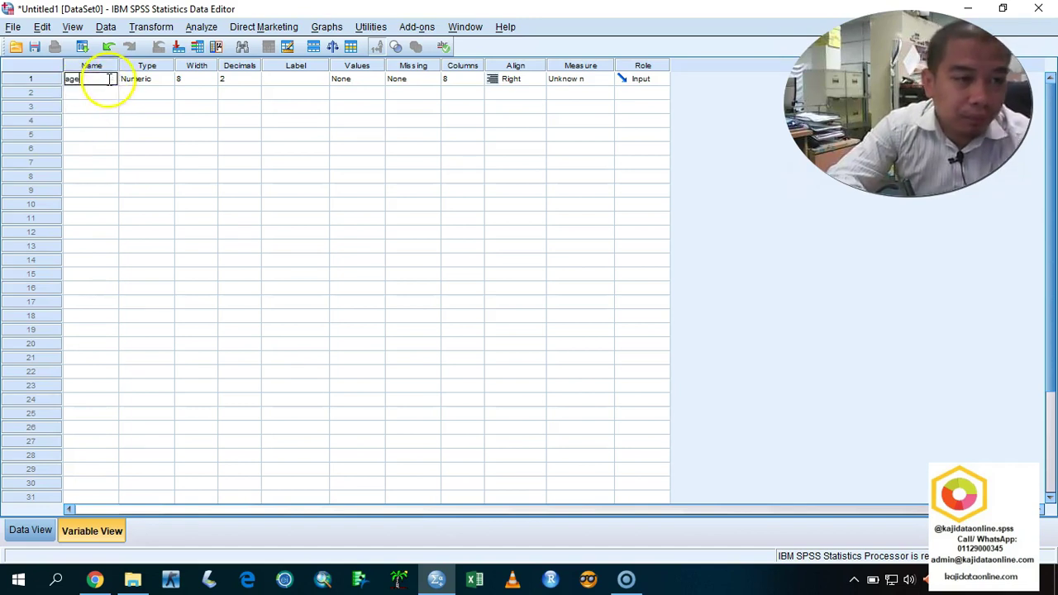
left_click(41, 79)
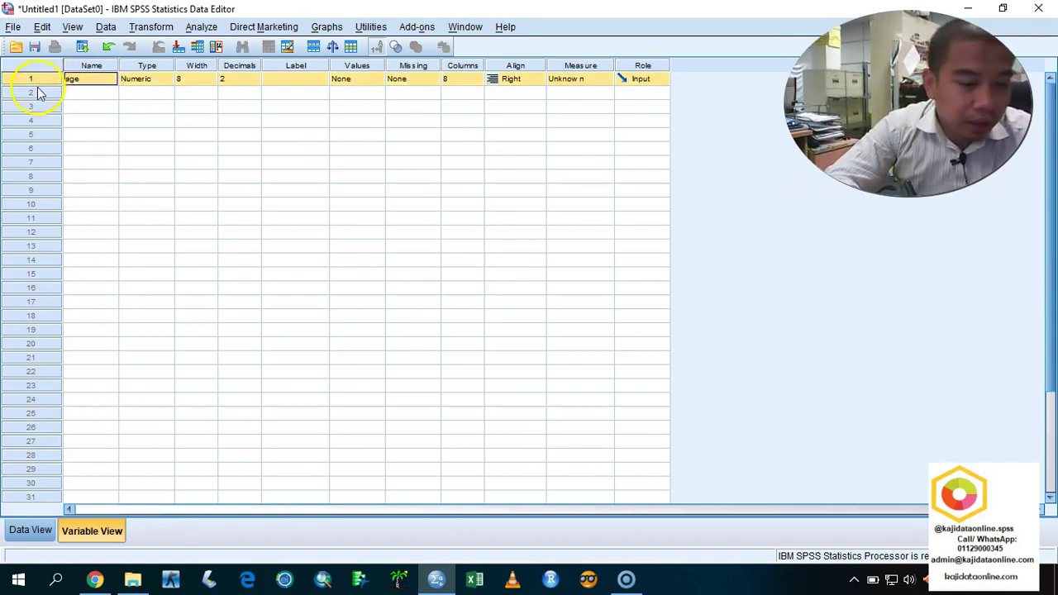
right_click(40, 83)
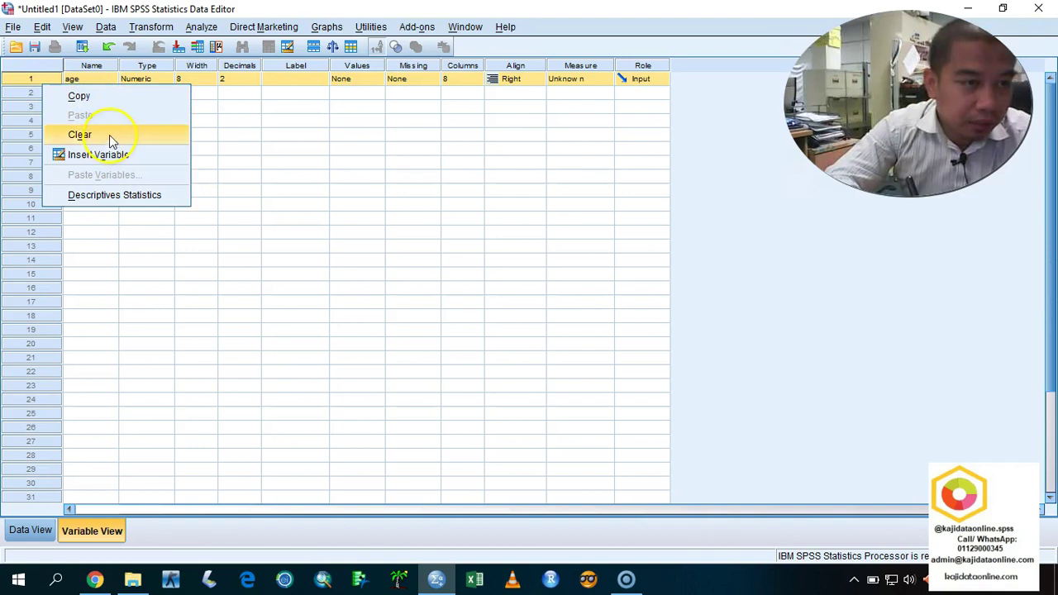
left_click(80, 135)
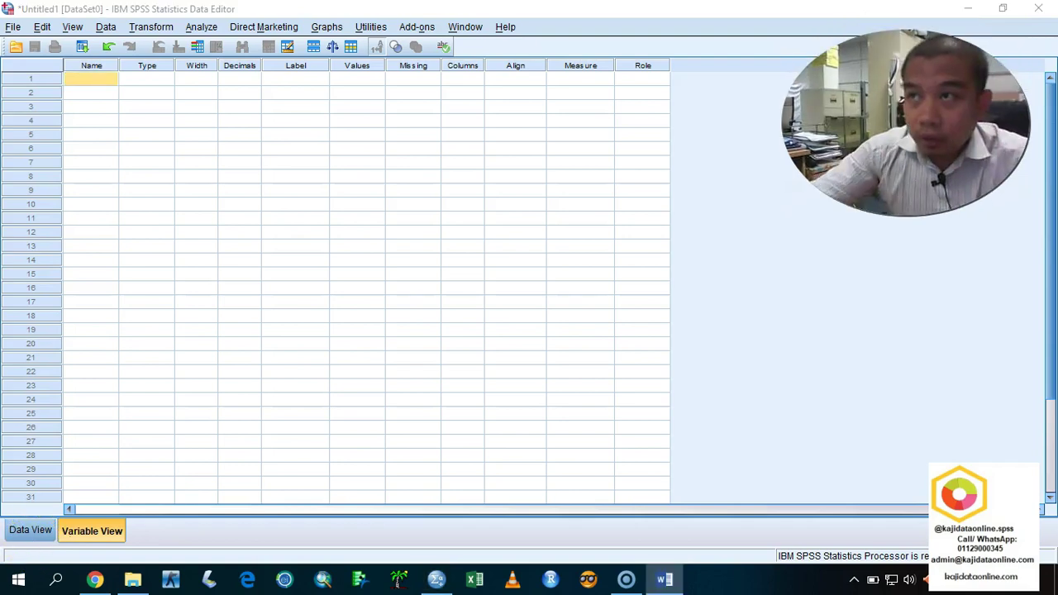
Move the questionnaire window into view and maximize it.
left_click_drag(959, 78, 471, 60)
double_click(471, 54)
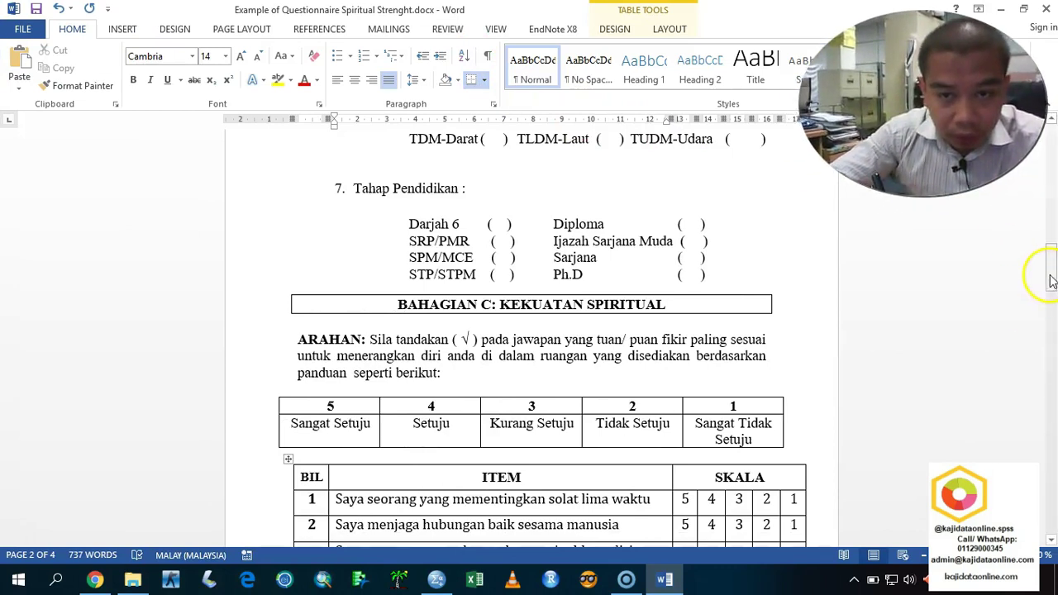
left_click_drag(1050, 279, 1051, 145)
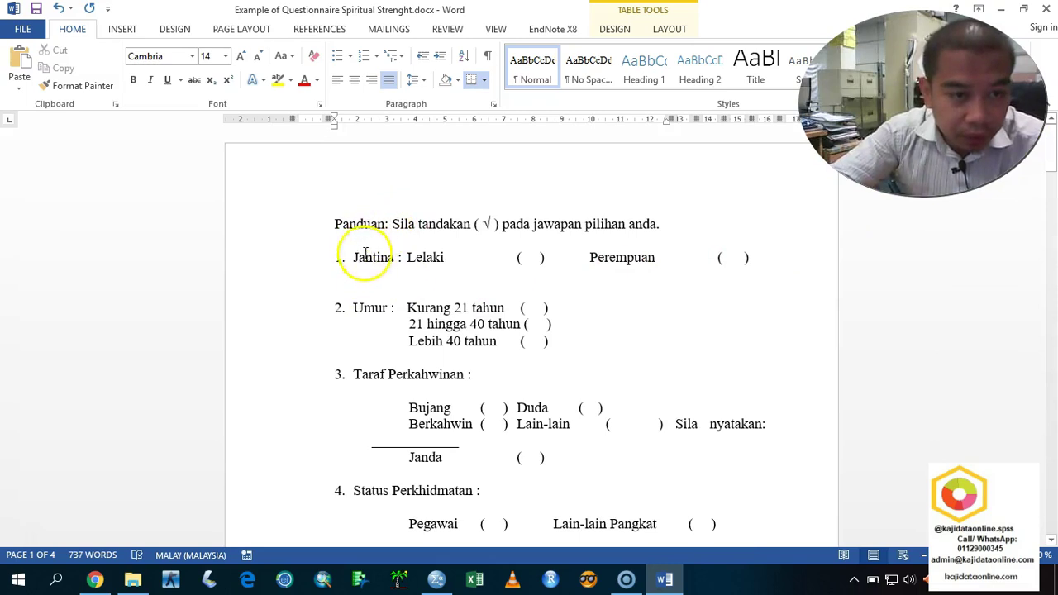
Delete the stray '2' text box beside the Perkhidmatan question.
left_click_drag(336, 263, 507, 426)
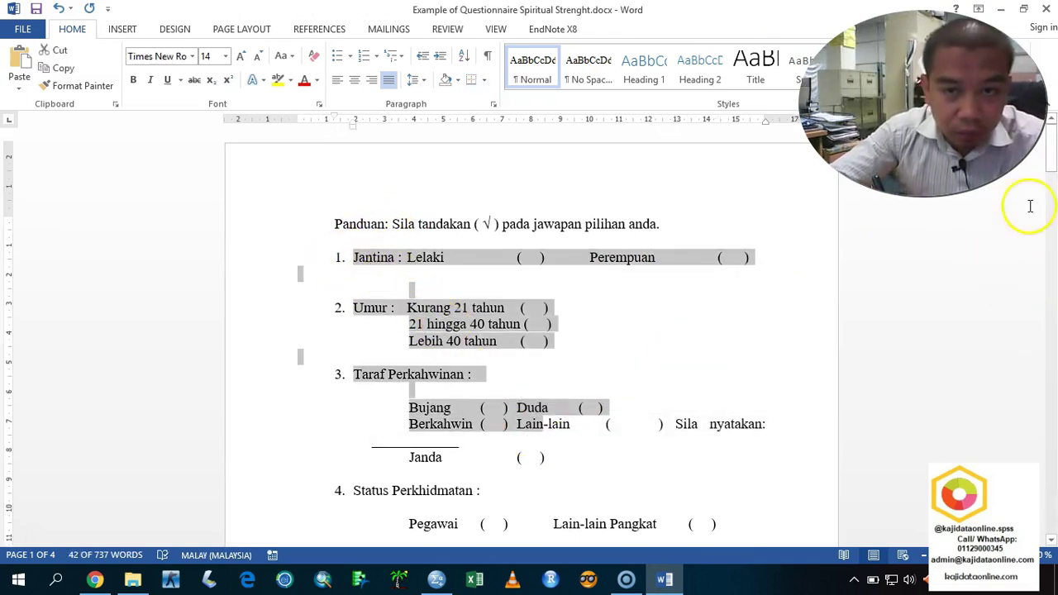
left_click_drag(1049, 174, 1018, 279)
left_click_drag(343, 262, 747, 427)
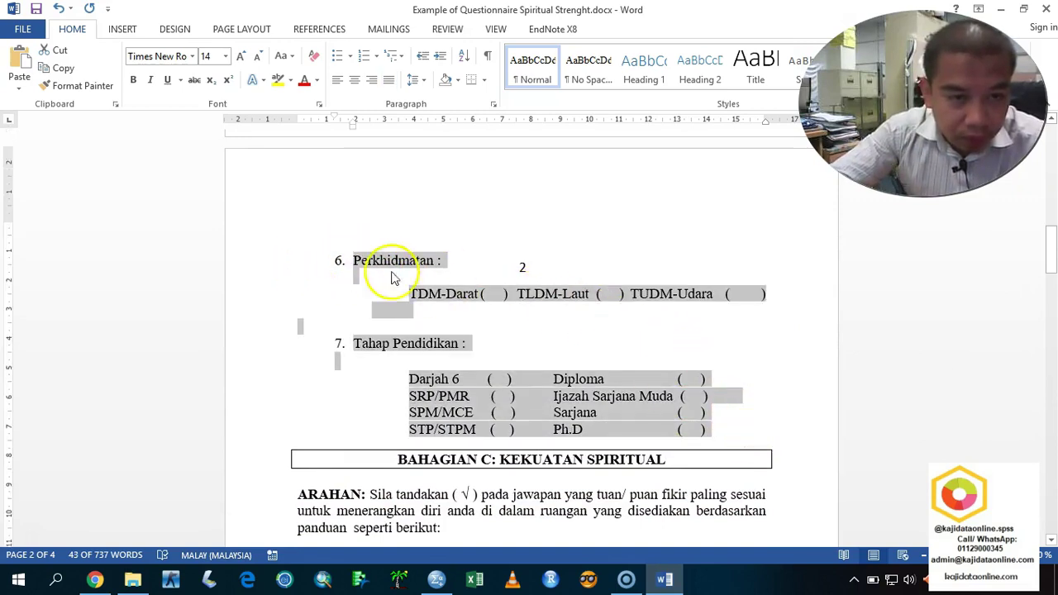
left_click(526, 270)
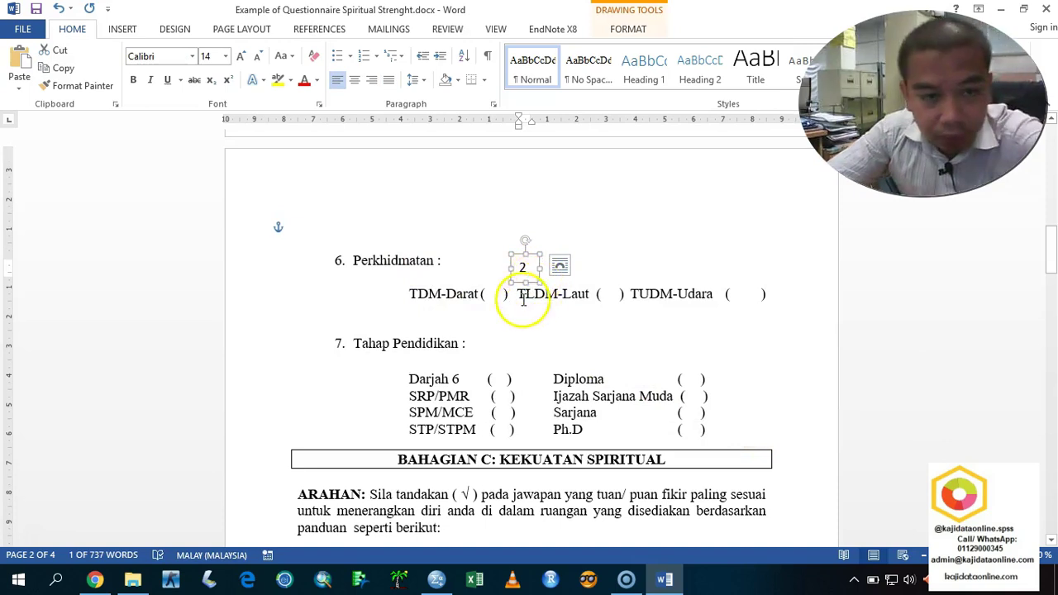
key("Delete")
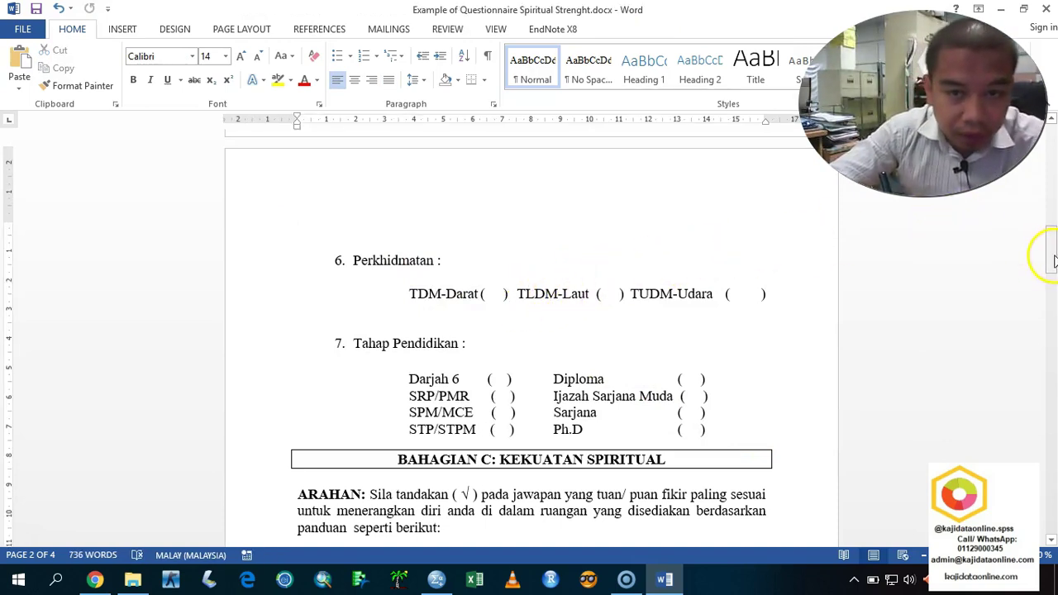
left_click_drag(1050, 252, 1043, 301)
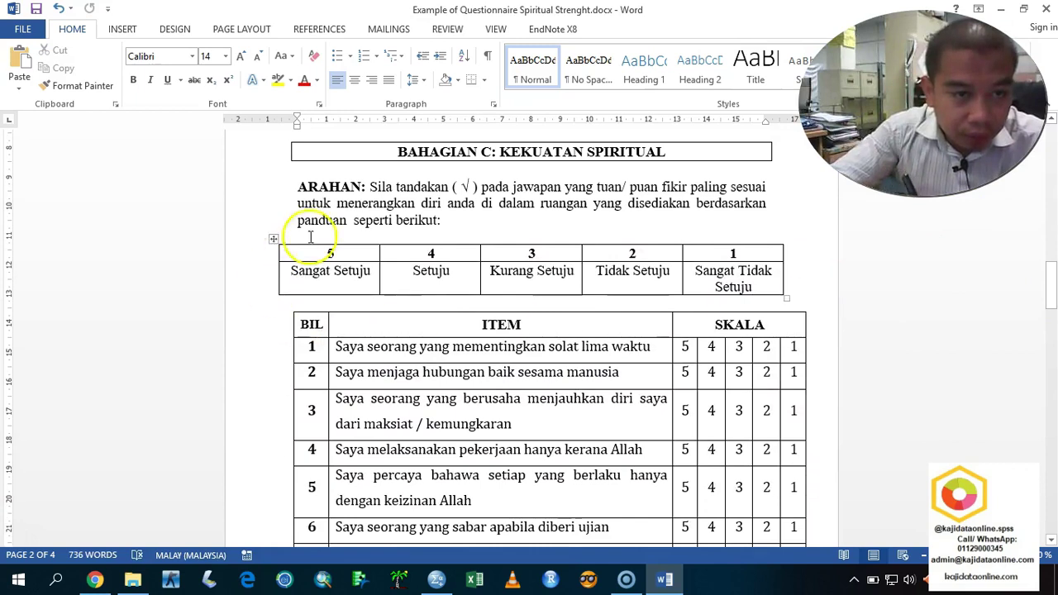
Replace the 'Kurang Setuju' scale label with 'Neutral' and save the document.
left_click_drag(306, 186, 508, 279)
left_click(327, 285)
left_click_drag(289, 271, 373, 272)
left_click(427, 266, "ctrl")
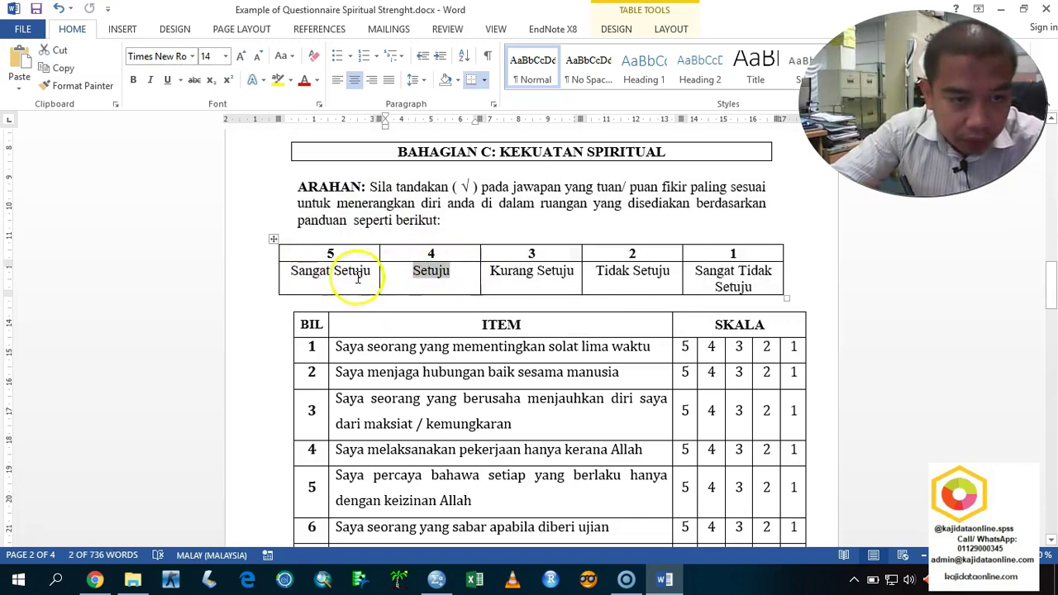
left_click(426, 263)
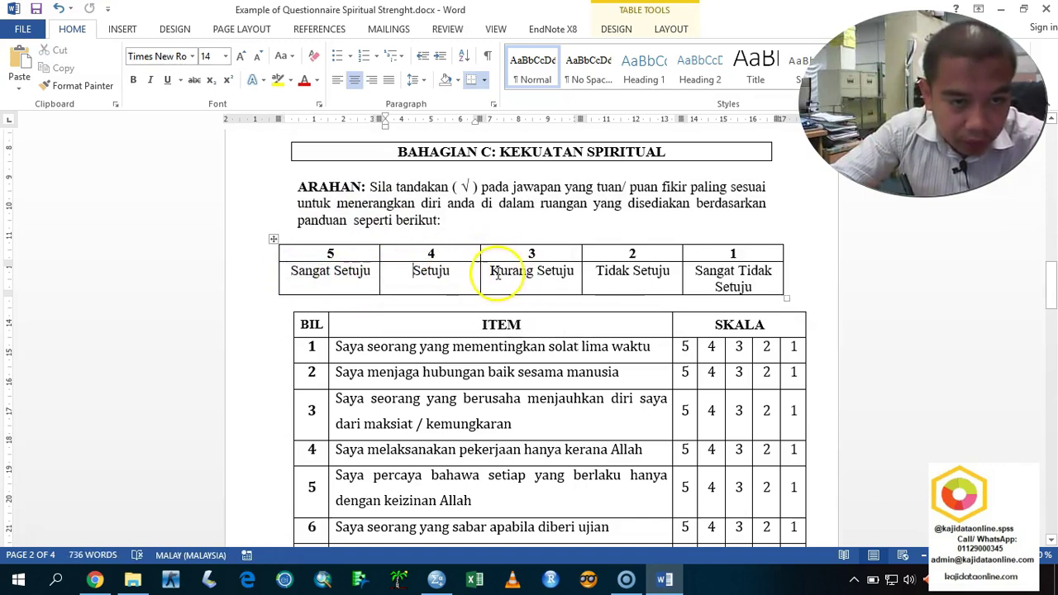
left_click_drag(488, 269, 764, 285)
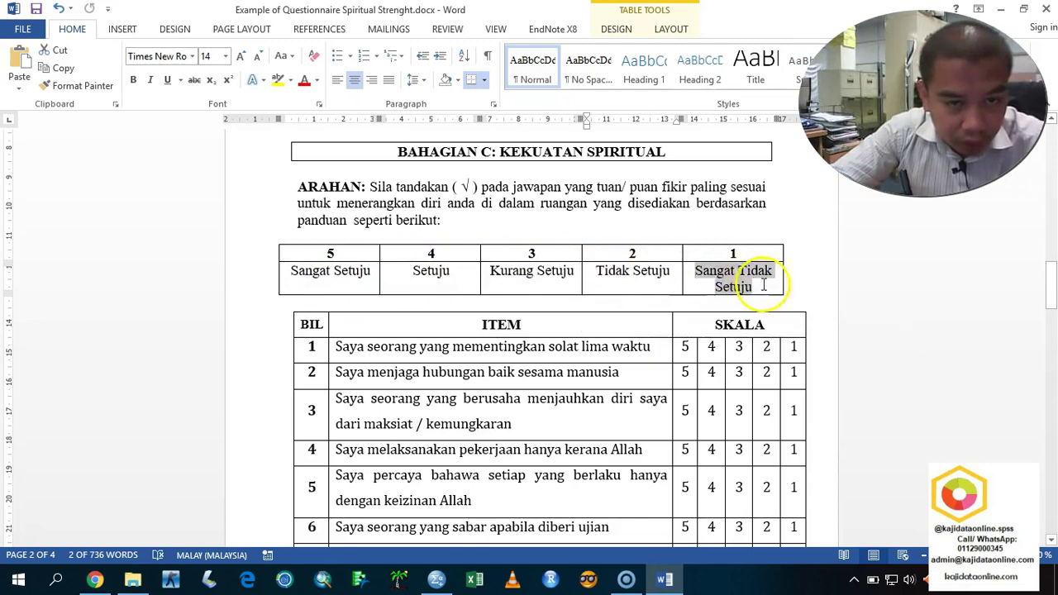
left_click(343, 273)
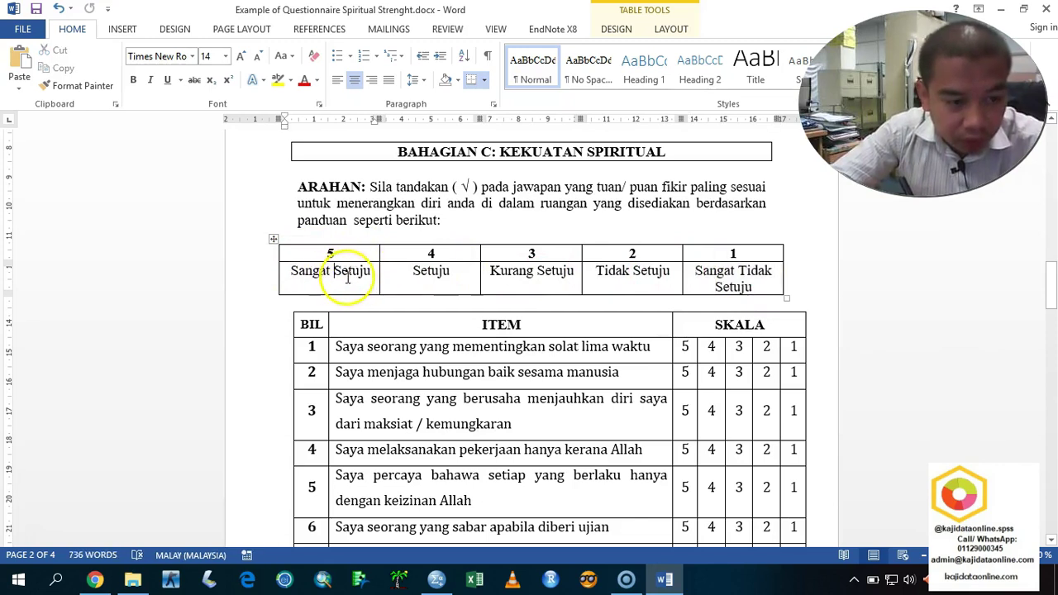
key("Tab")
key("Tab")
key("Tab")
key("shift+Tab")
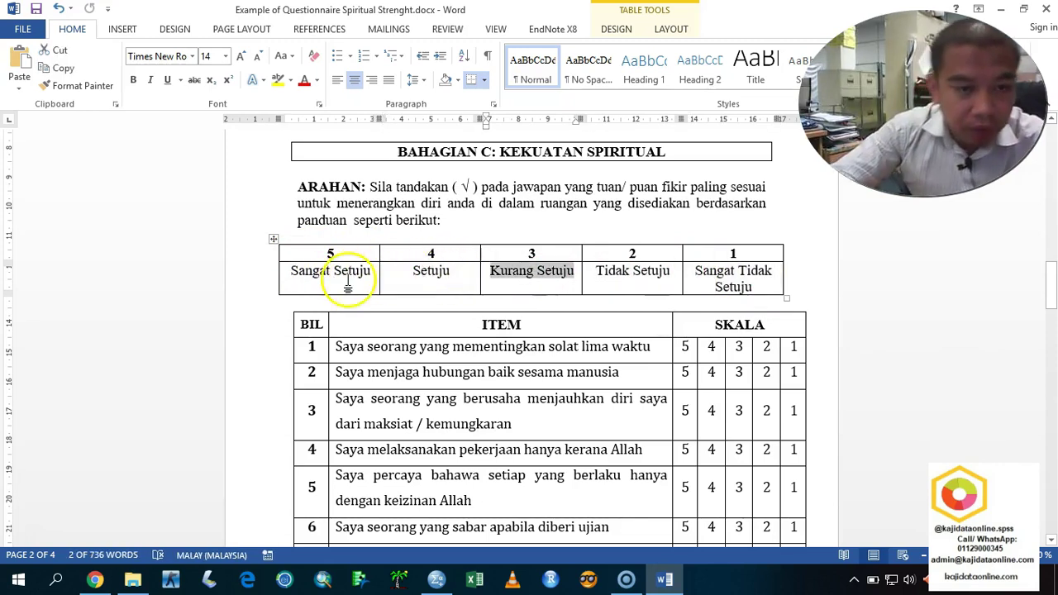
type("neu")
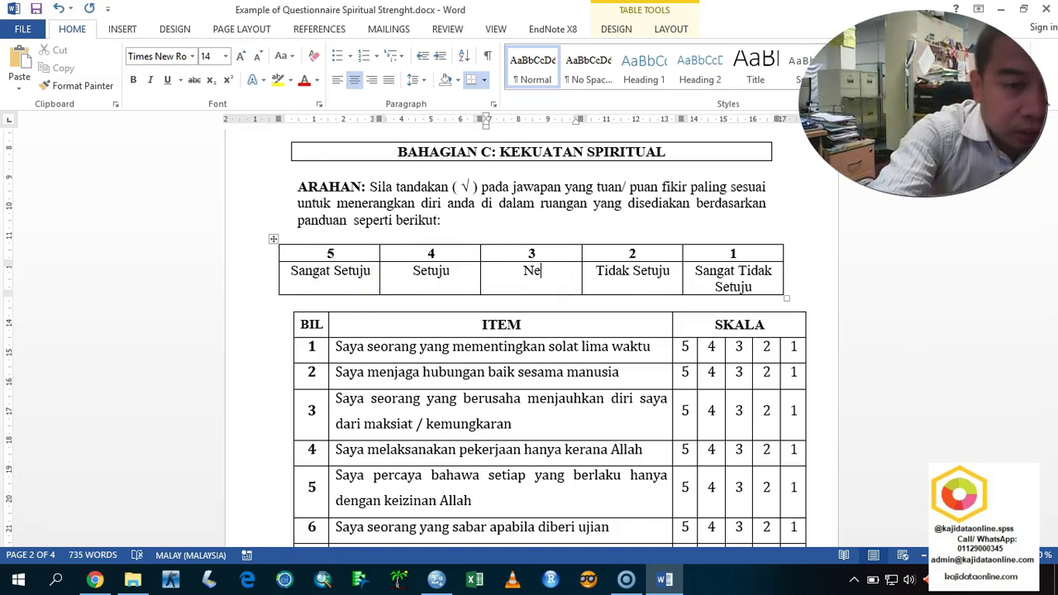
type("tral")
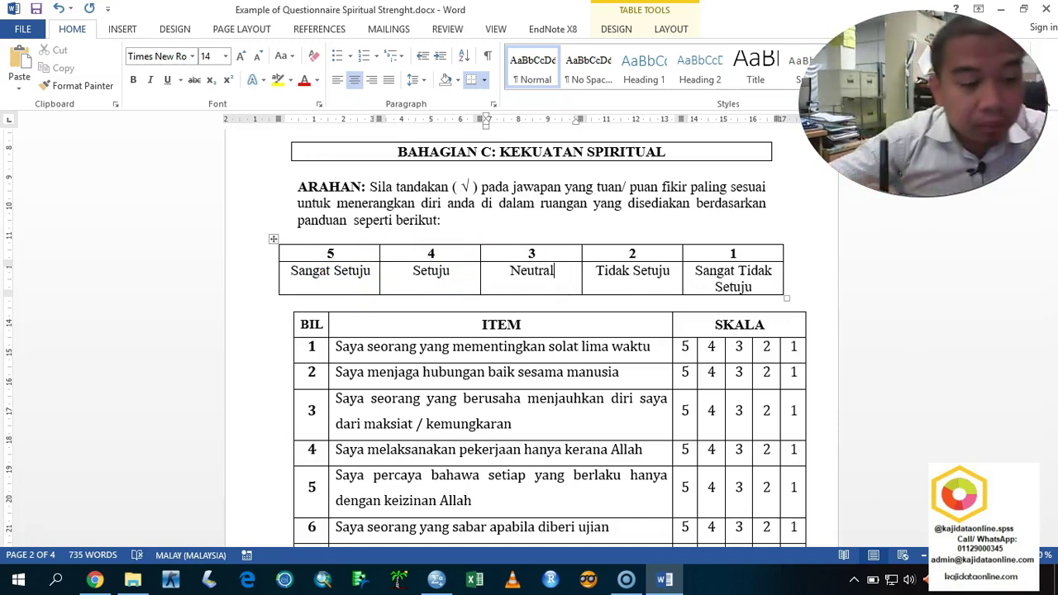
key("ctrl+s")
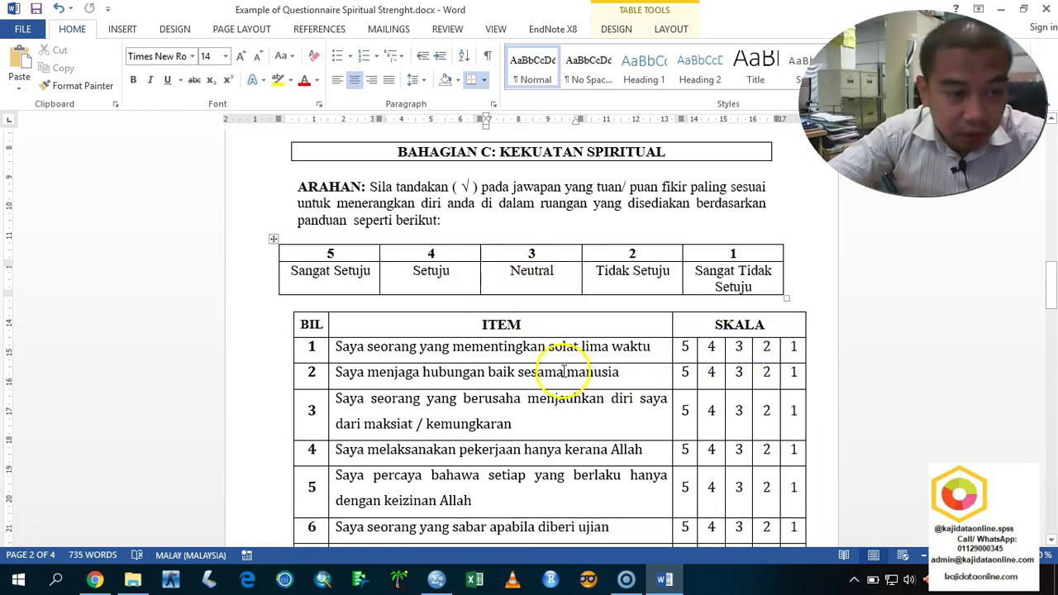
Add a blank line after the Ph.D line before the spiritual section, and save again.
left_click_drag(1052, 294, 1044, 262)
left_click(749, 400)
key("Return")
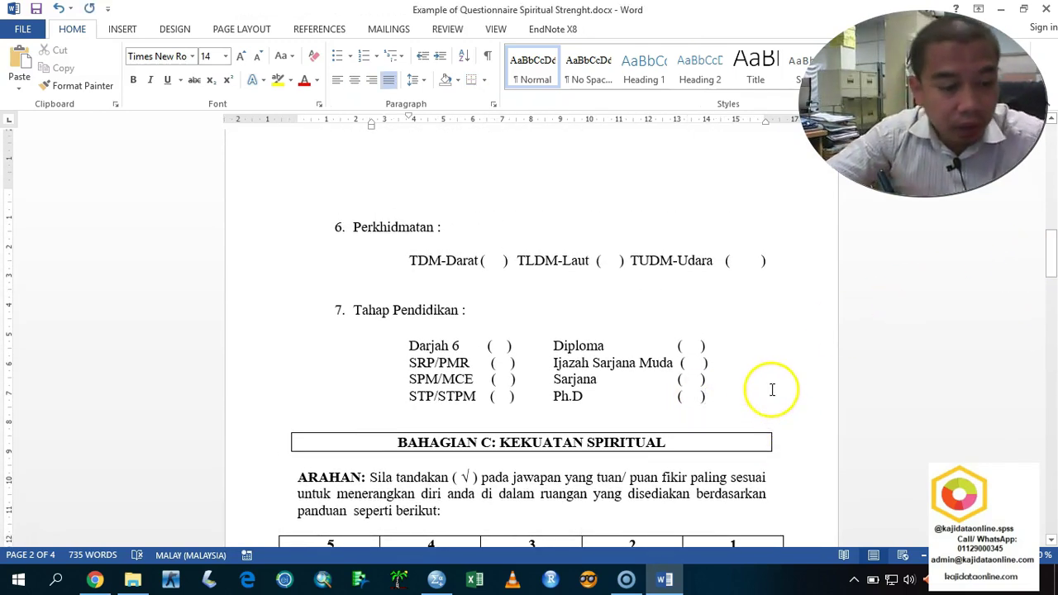
key("ctrl+s")
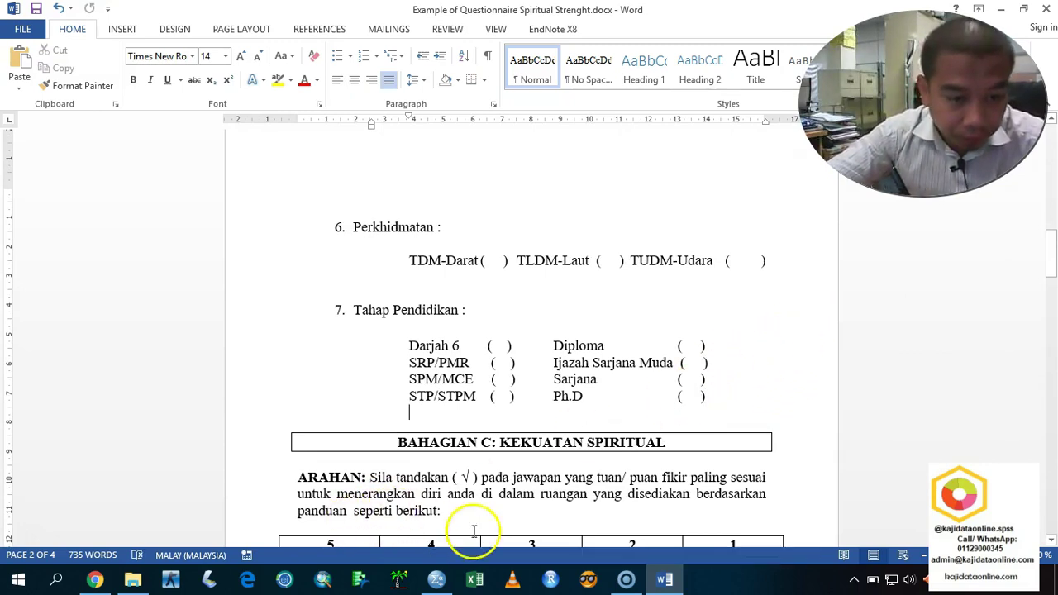
Insert the heading 'BAHAGAIAN A' on its own line above the Panduan instructions.
left_click_drag(1051, 275, 1052, 252)
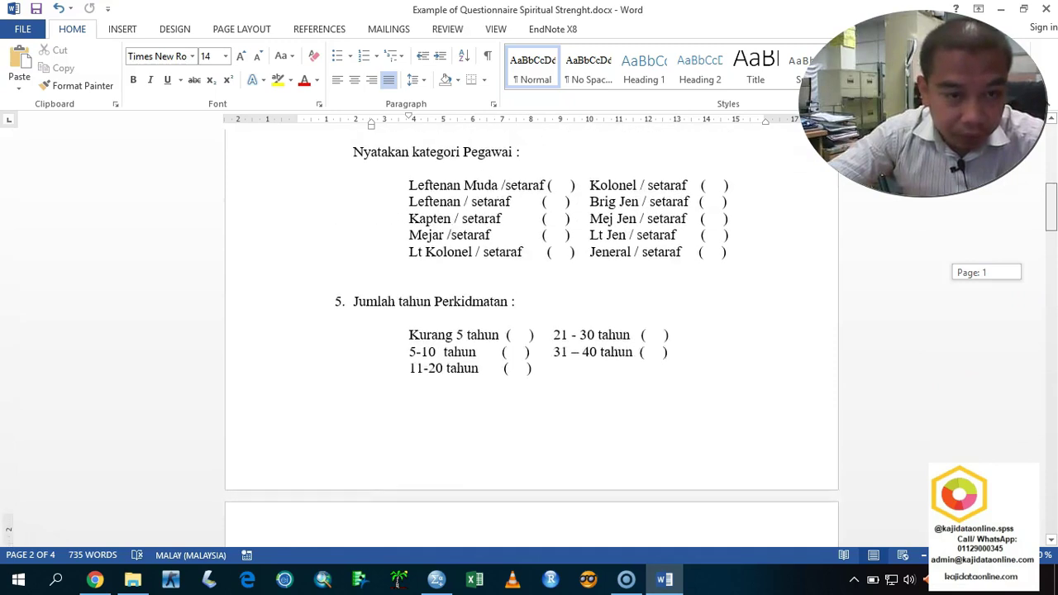
scroll(898, 220, "up", 10)
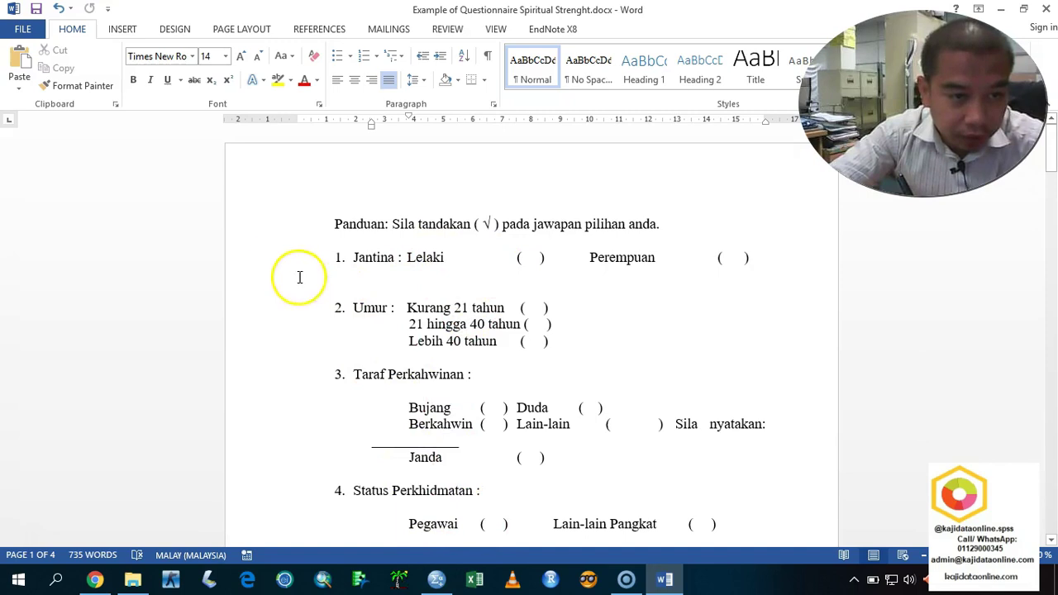
left_click(251, 271)
left_click(338, 259)
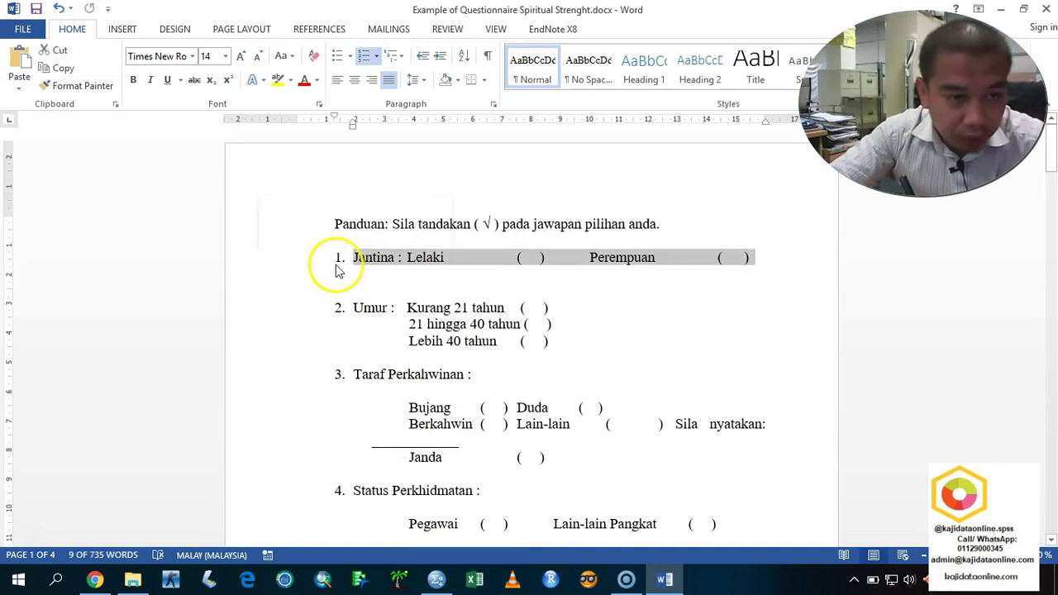
left_click(337, 222)
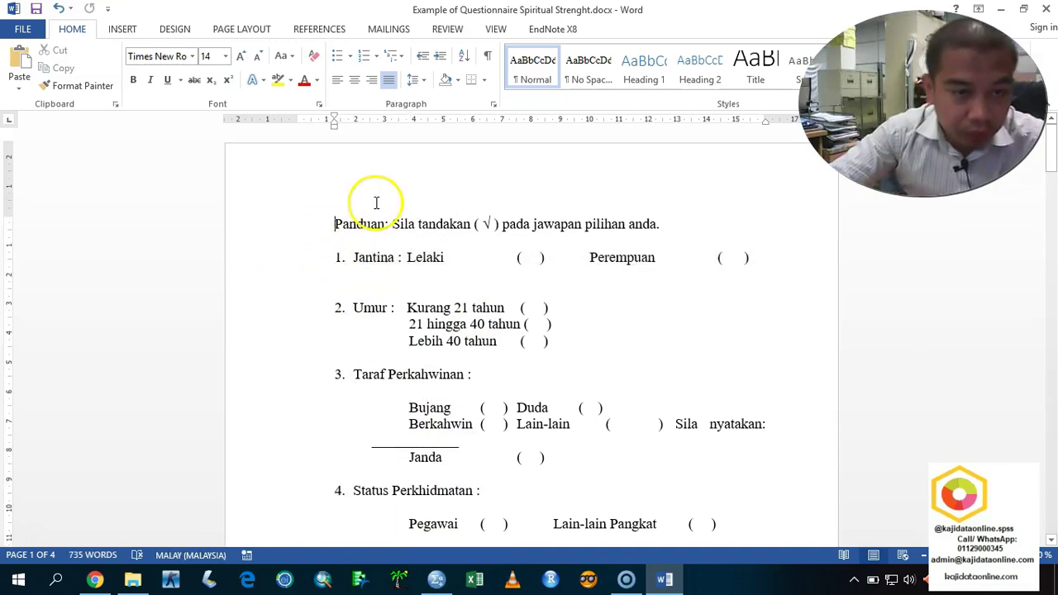
key("Return")
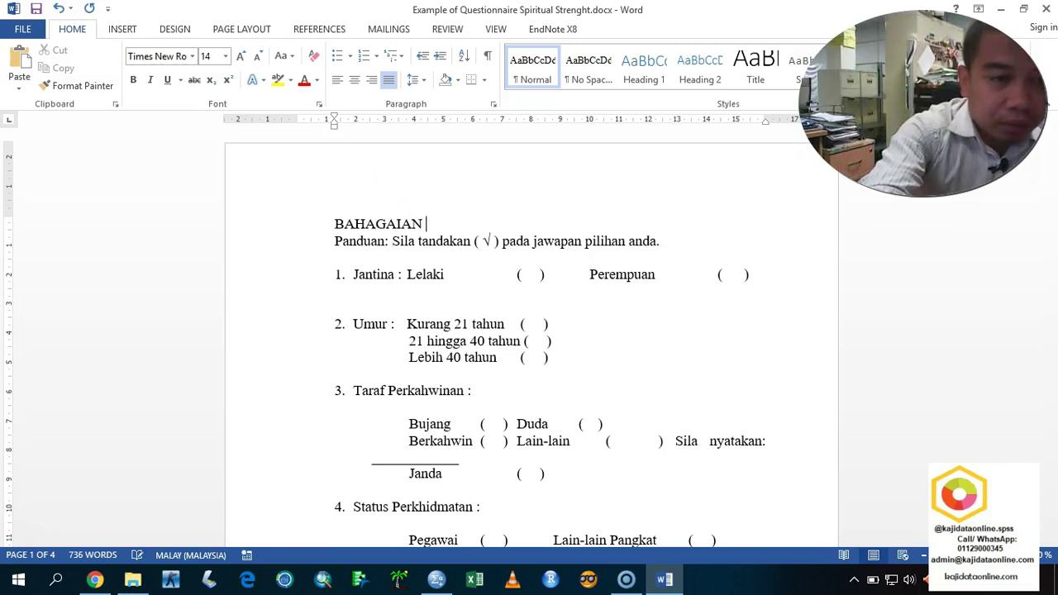
key("Return")
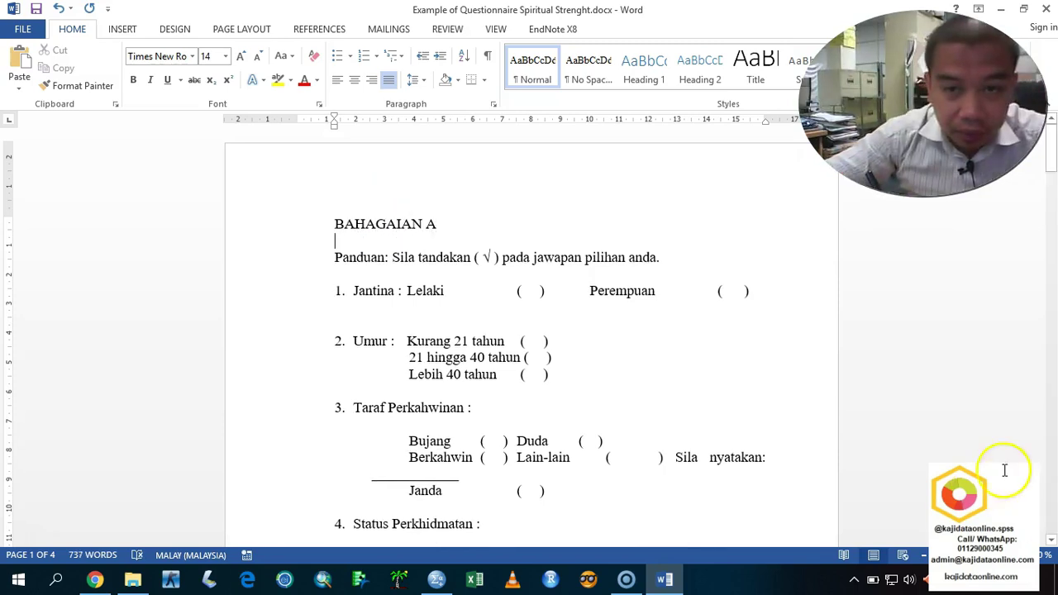
Change the spiritual section heading from BAHAGIAN C to BAHAGIAN B.
left_click(132, 580)
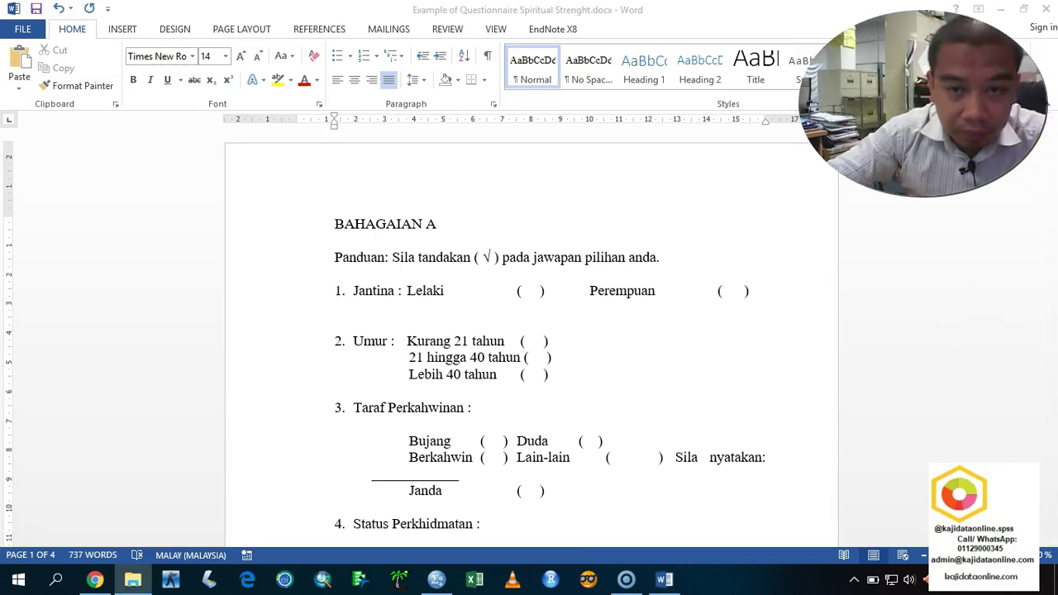
left_click(1048, 171)
left_click_drag(1048, 173, 1051, 281)
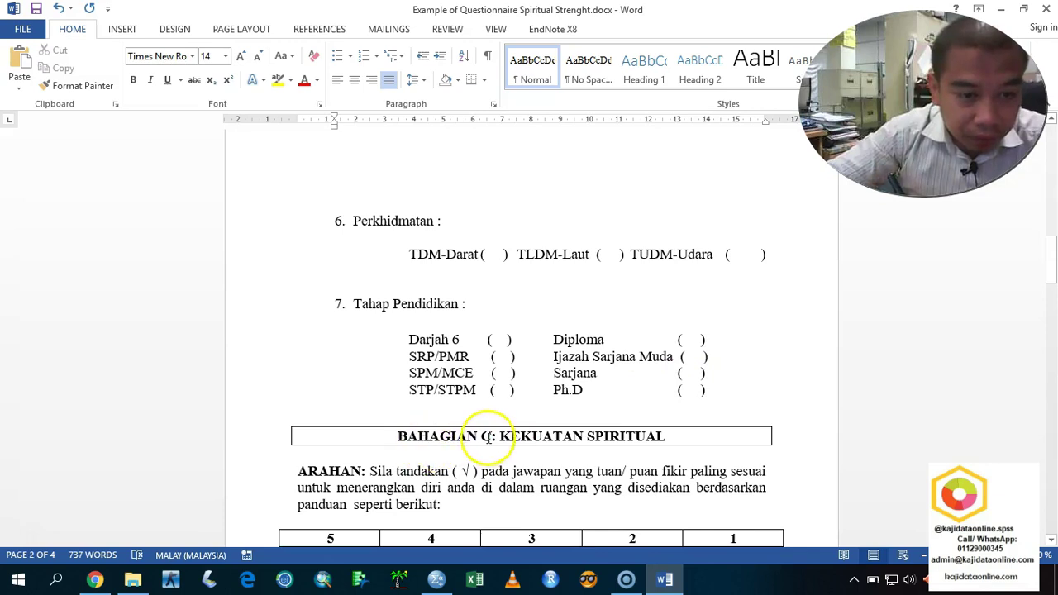
left_click_drag(486, 437, 478, 437)
type("B")
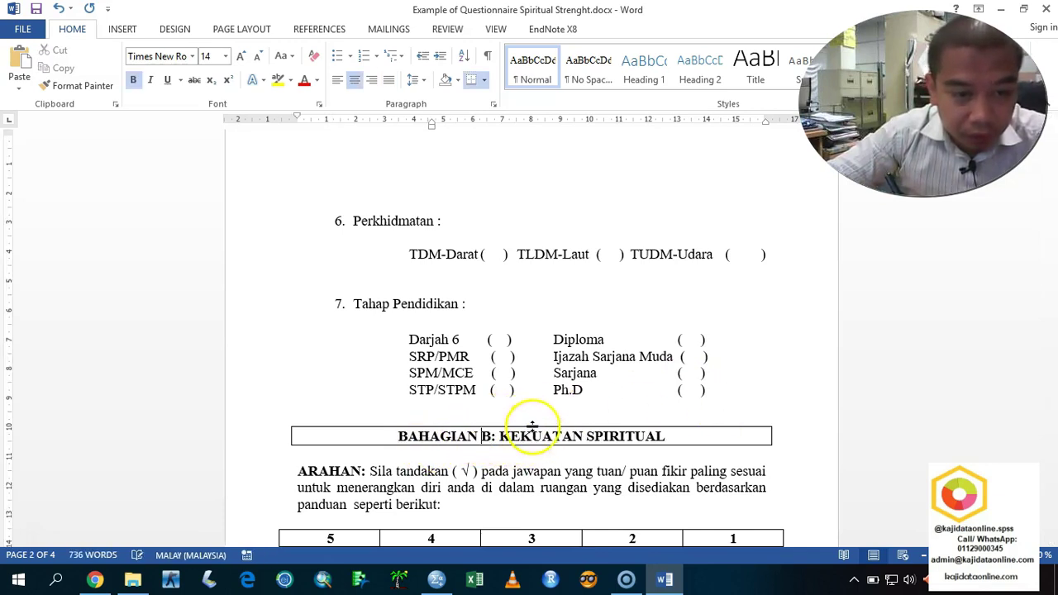
left_click_drag(1051, 280, 1048, 178)
Inspect the question list numbering and the Nyatakan kategori lines.
left_click(340, 235)
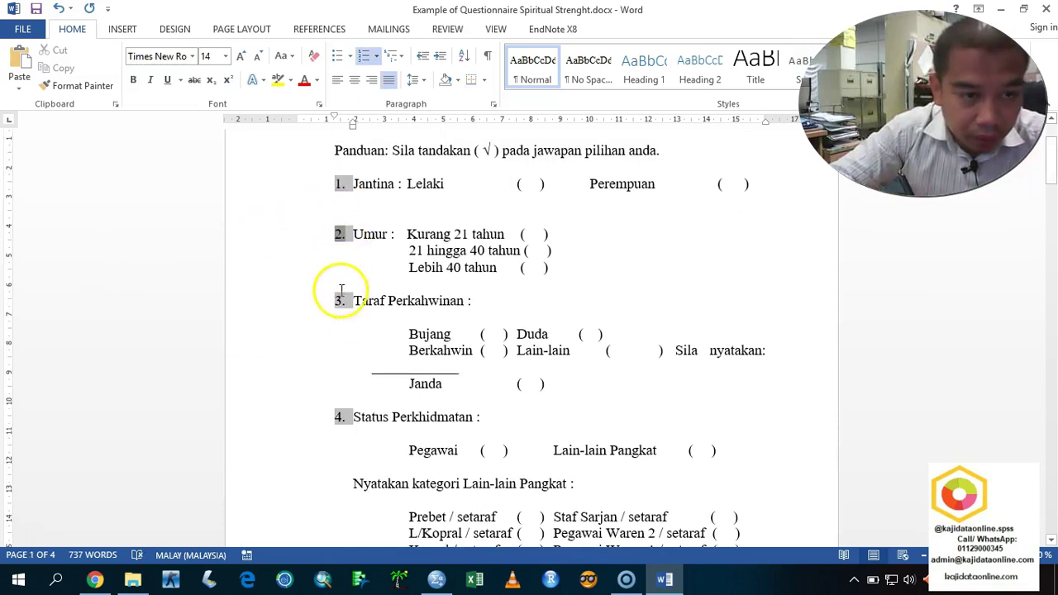
left_click(346, 411)
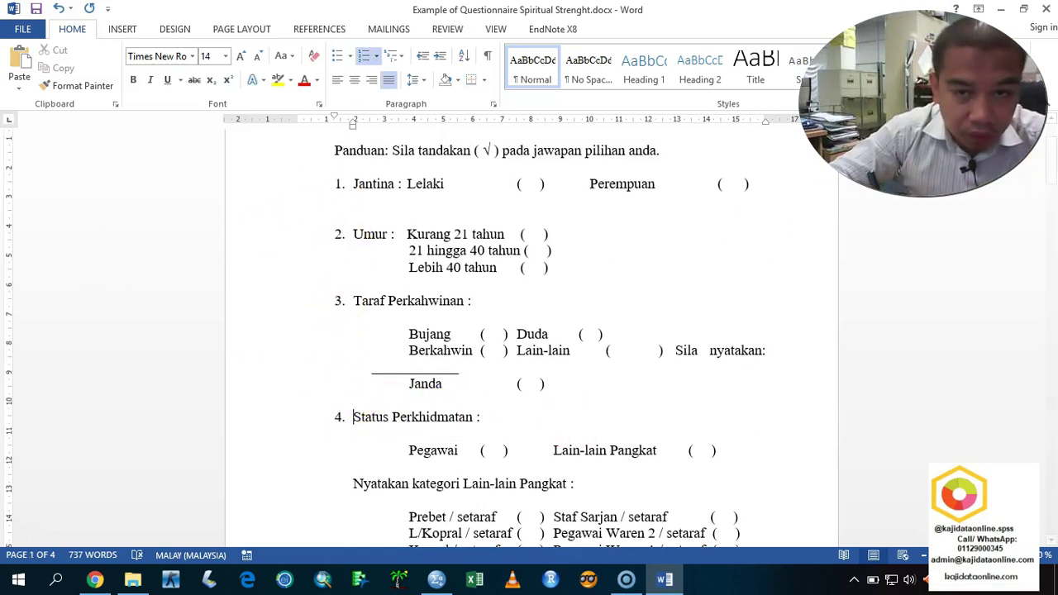
left_click_drag(1044, 181, 1048, 205)
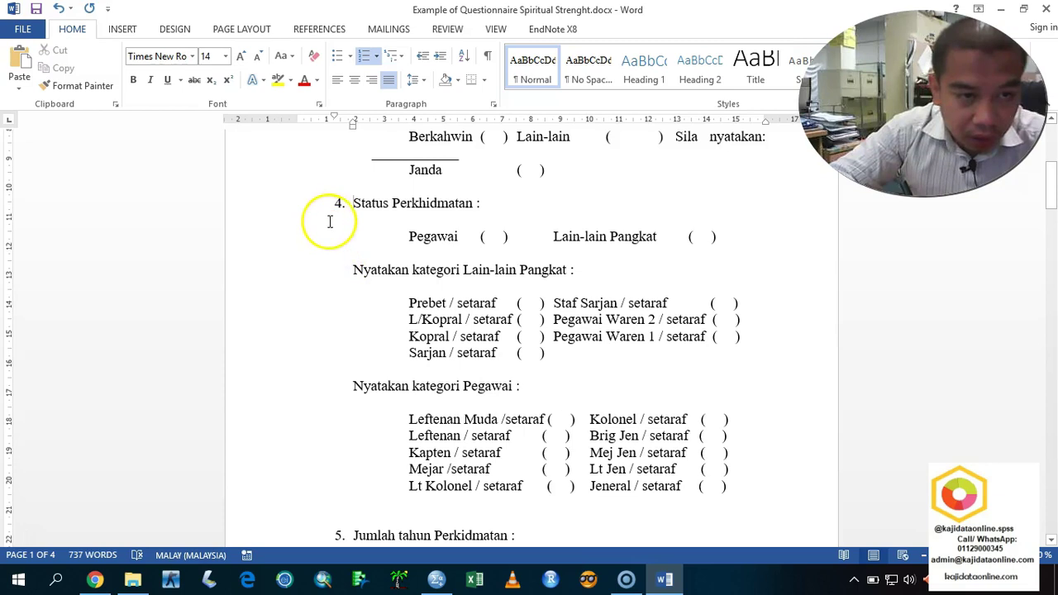
left_click(347, 270)
left_click(349, 386)
Check the numbering of questions 6 and 7, then snap Word to the screen's right half.
left_click_drag(1051, 209, 1042, 230)
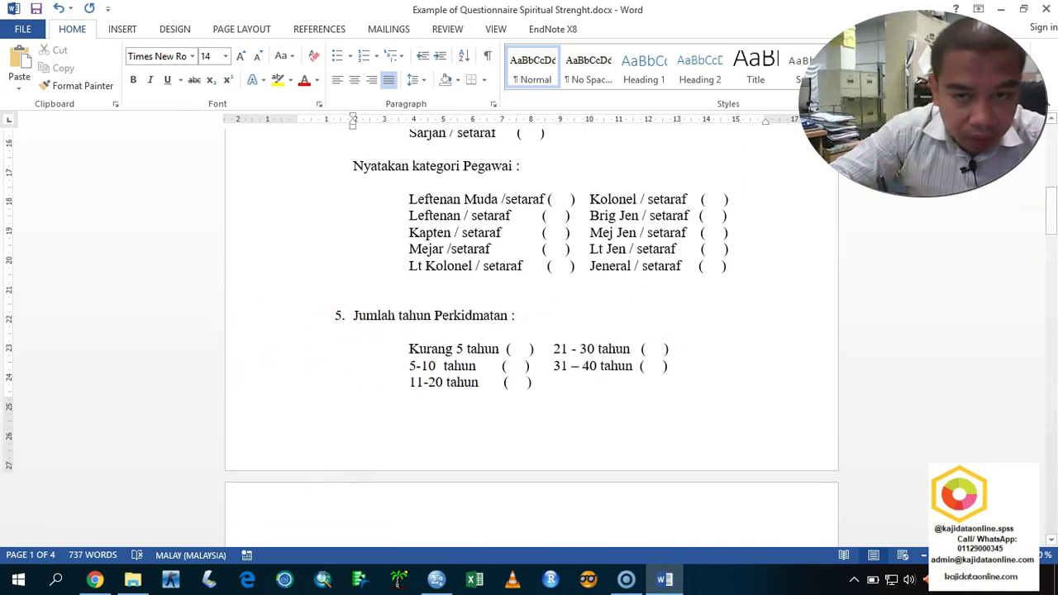
left_click_drag(1050, 225, 1045, 269)
left_click(341, 354)
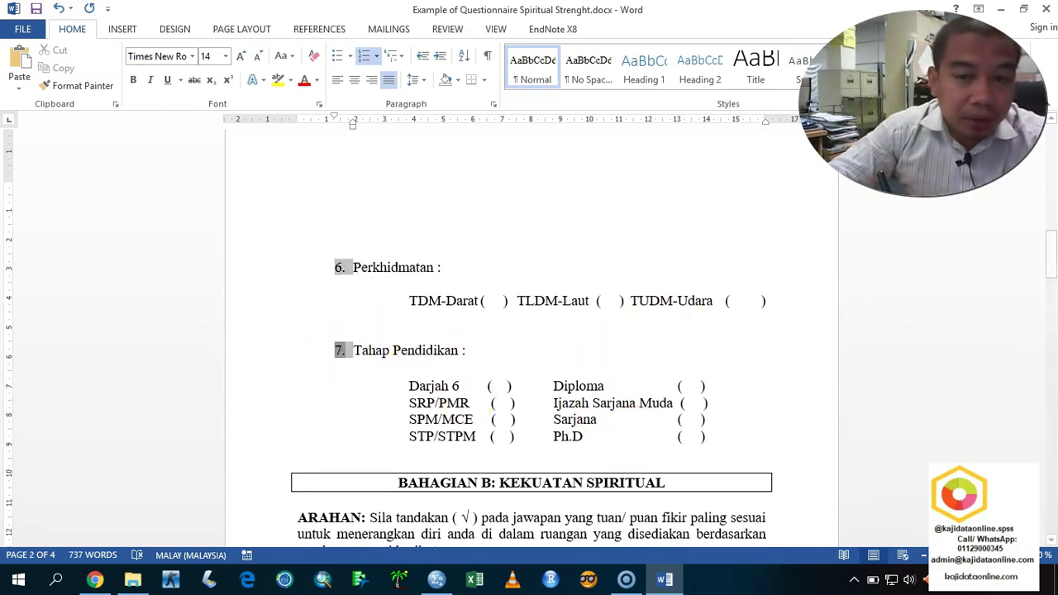
left_click_drag(1051, 269, 1045, 162)
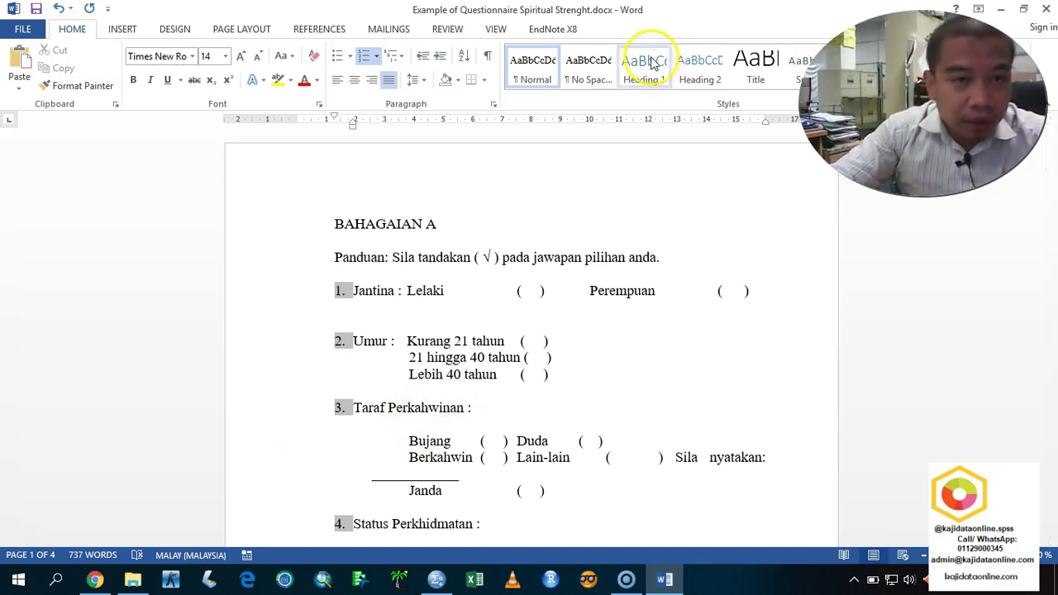
left_click_drag(637, 23, 1057, 25)
Resize the SPSS window to sit at the top-left beside the questionnaire.
key("alt+Tab")
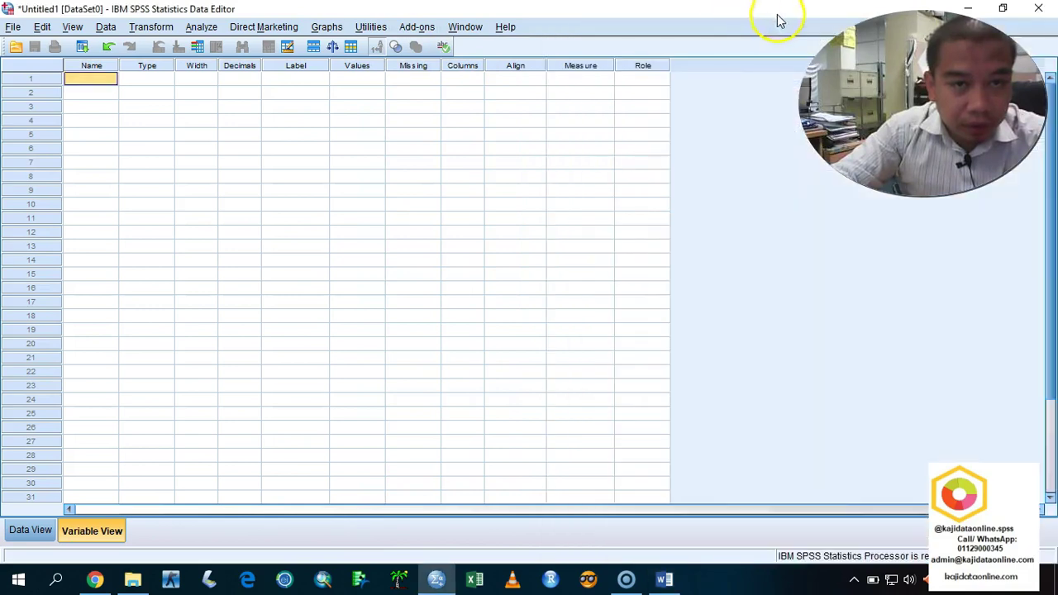
left_click(1005, 10)
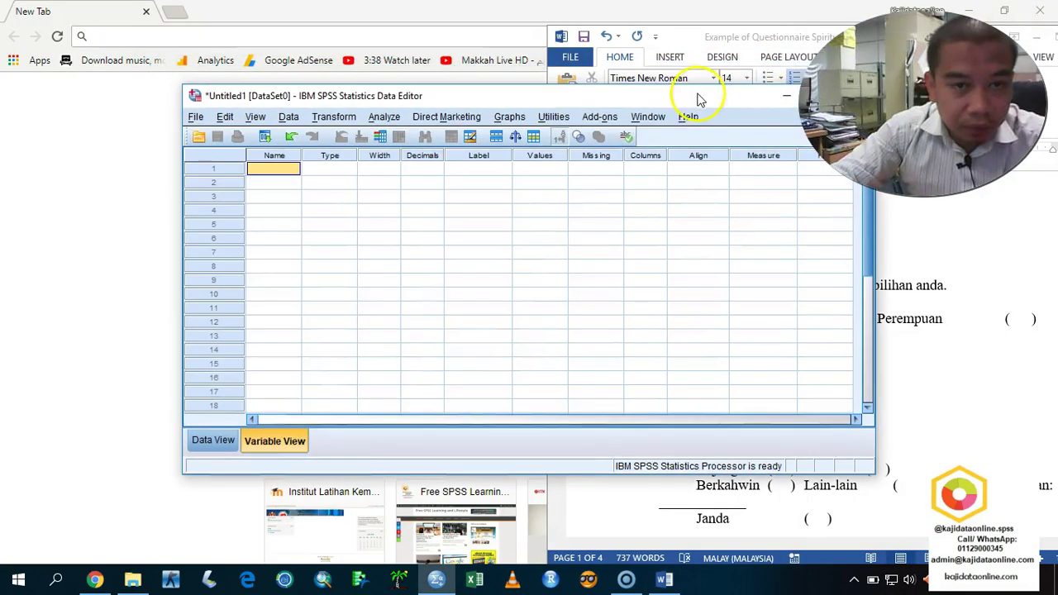
left_click_drag(694, 101, 524, 24)
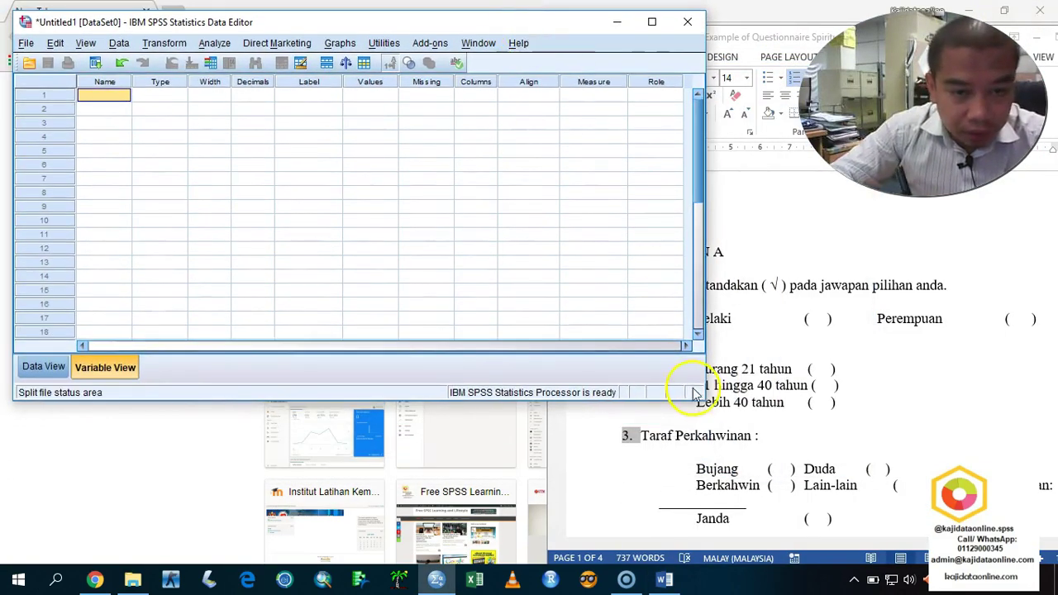
left_click_drag(704, 401, 535, 560)
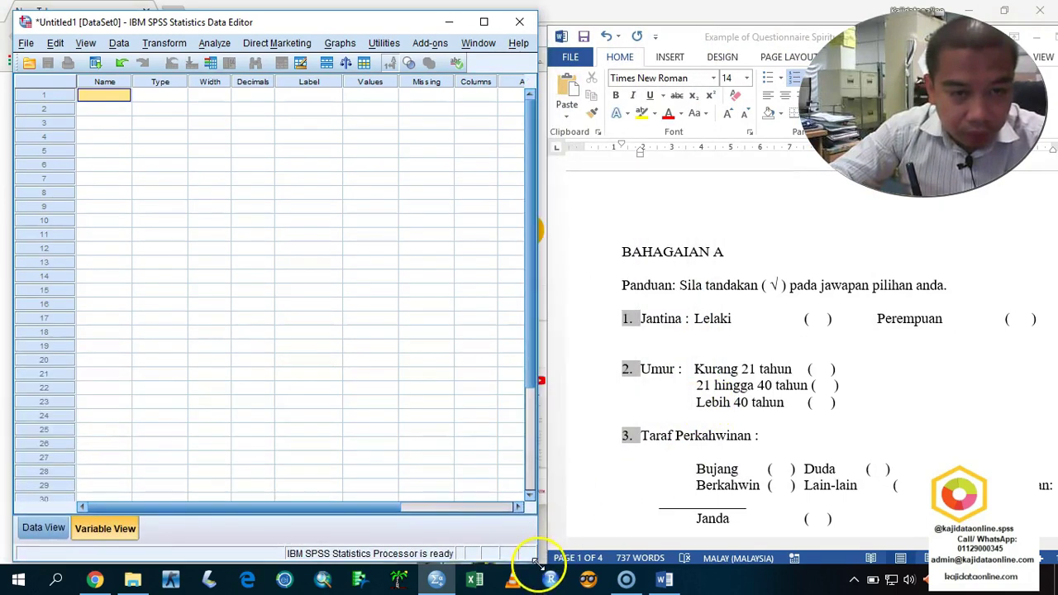
Correct the first variable's name to a1 and select its Type cell.
key("BackSpace")
left_click(122, 108)
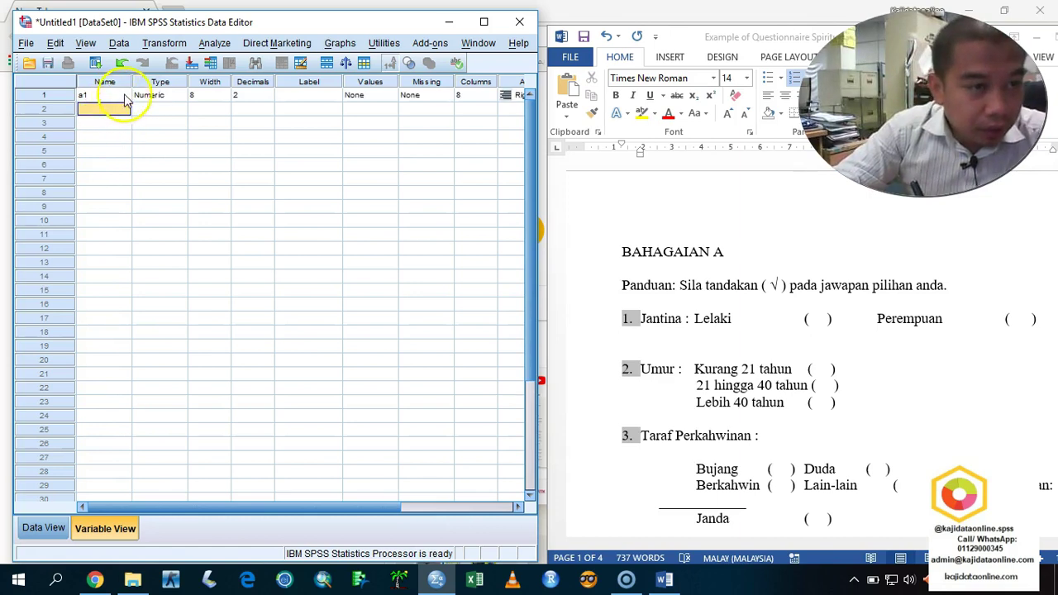
left_click(165, 96)
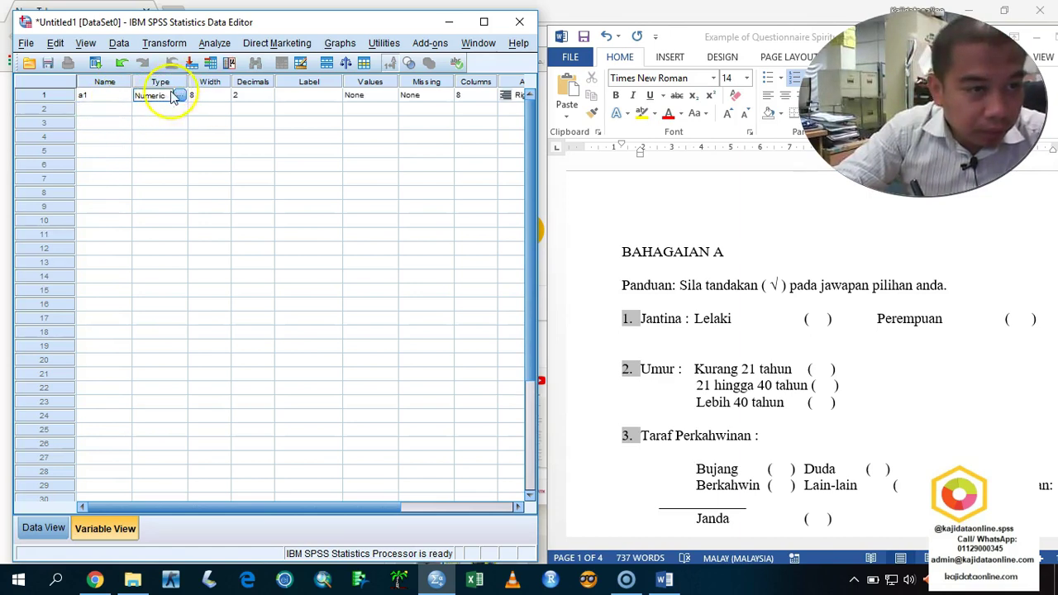
Maximize SPSS, set the grid font to size 14, and widen the Type column.
left_click(483, 21)
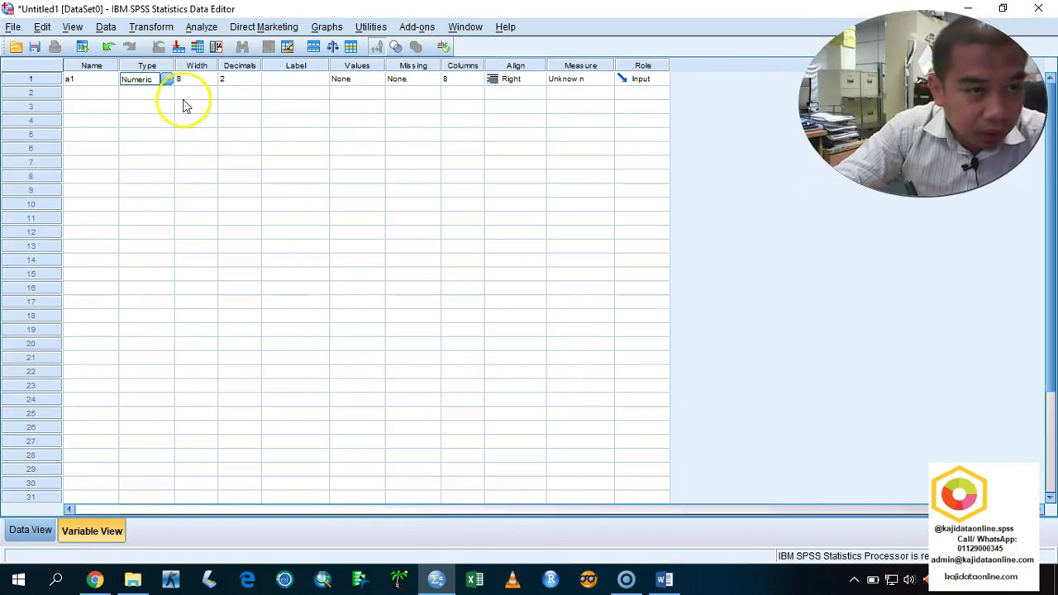
left_click(72, 26)
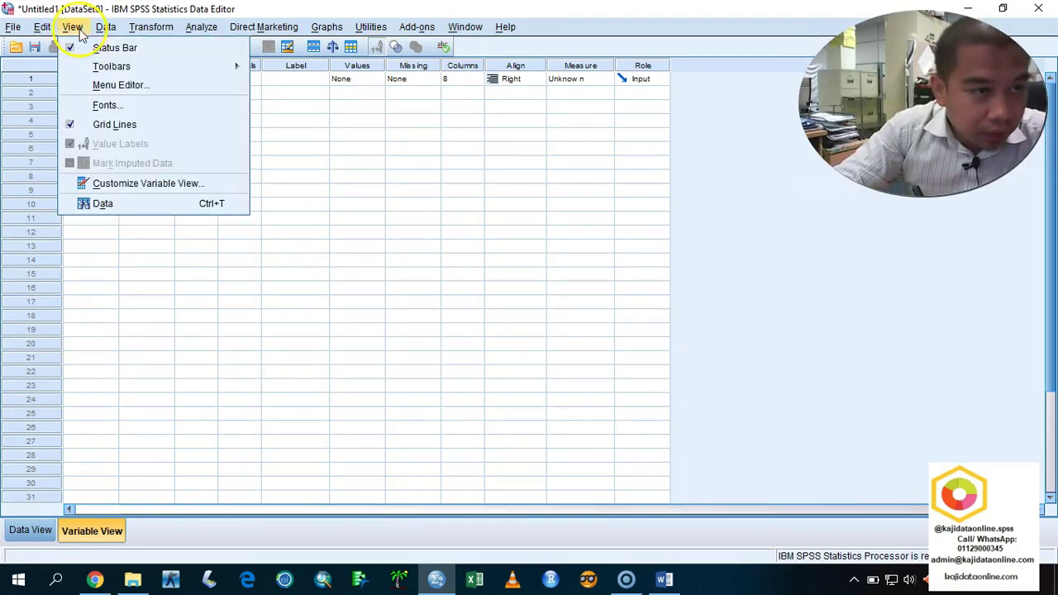
left_click(145, 107)
left_click(314, 207)
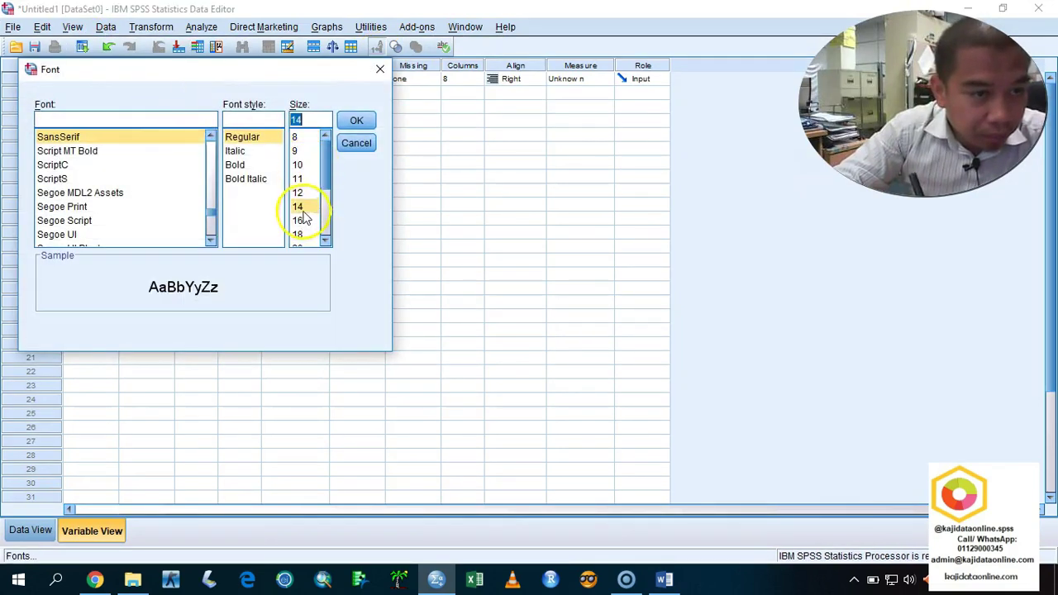
left_click(356, 121)
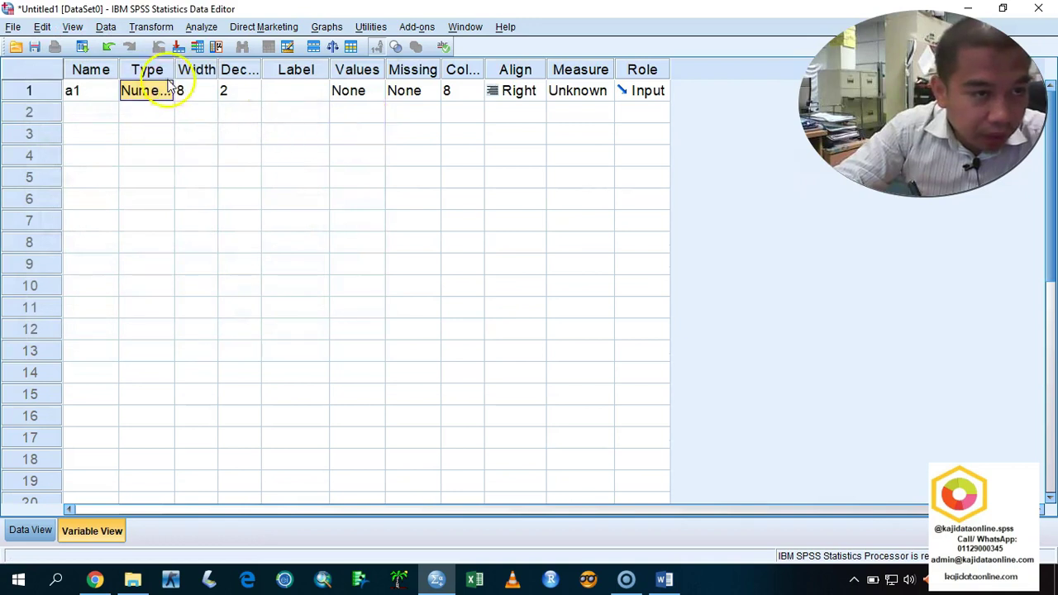
left_click_drag(173, 71, 240, 90)
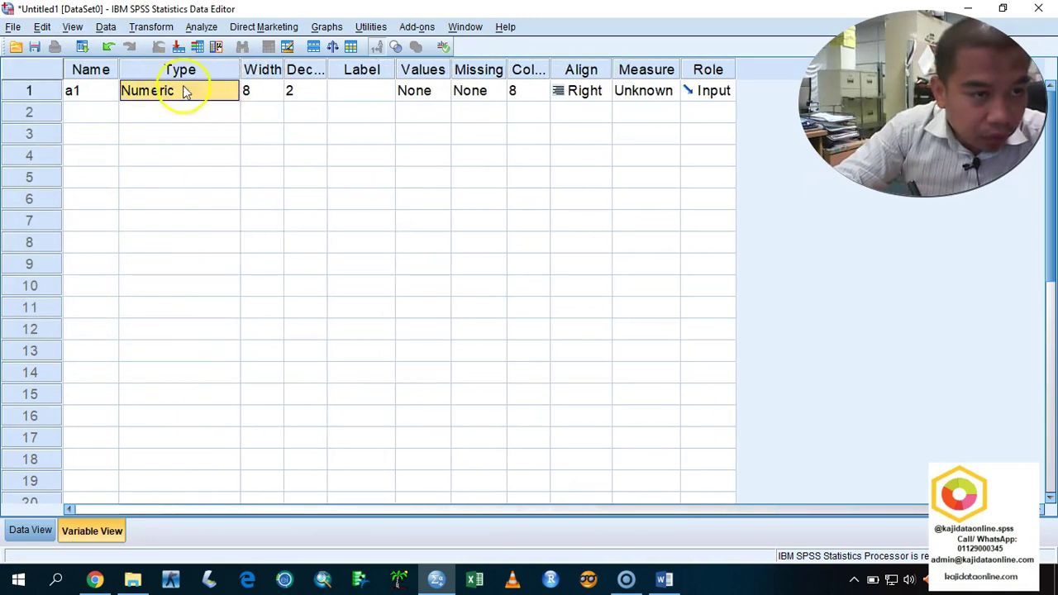
left_click(229, 92)
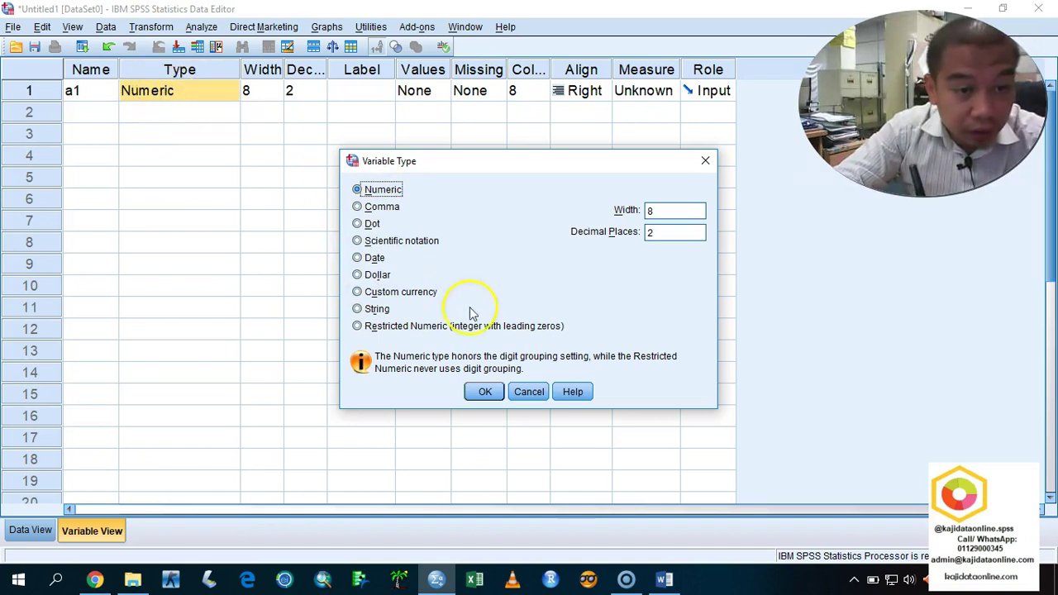
left_click(534, 394)
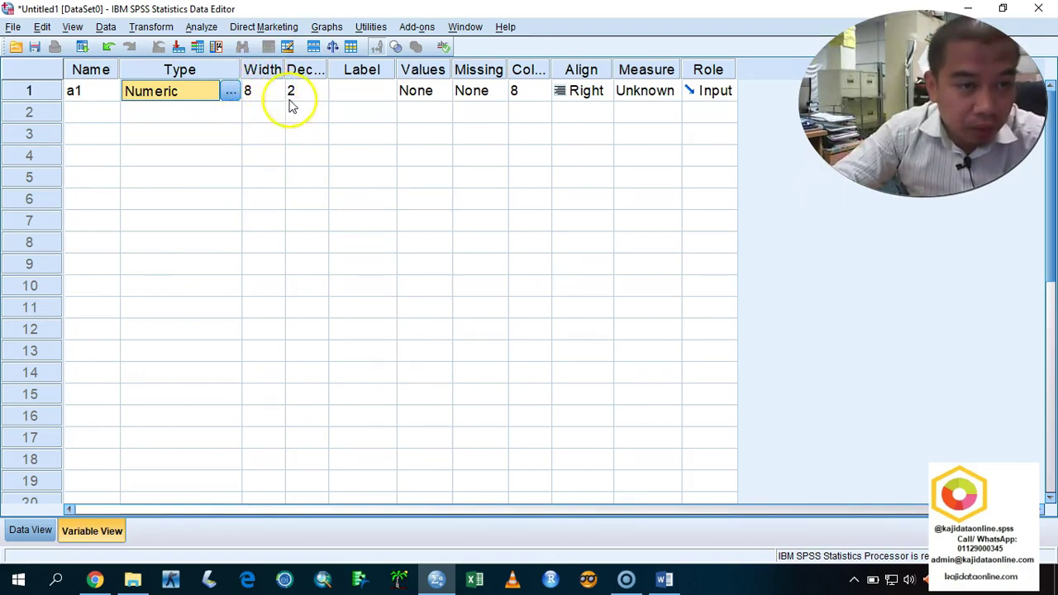
Enter 'gender' as variable a1's label.
left_click(360, 93)
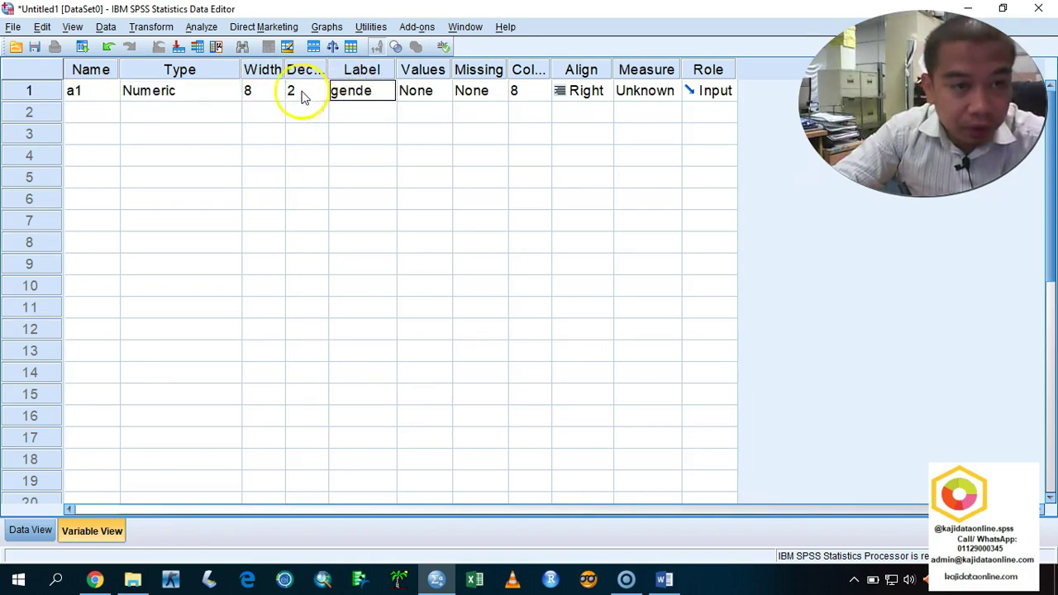
type("gender")
left_click(385, 100)
Open and close a1's value labels editor, then check the Lelaki option in the Word questionnaire.
left_click(444, 95)
left_click(445, 91)
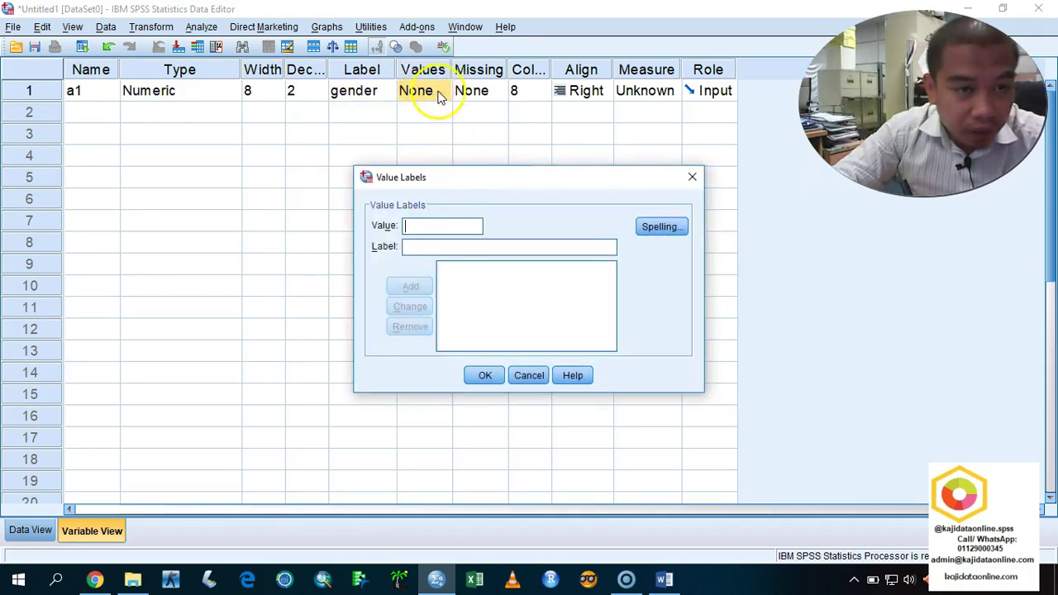
left_click(691, 177)
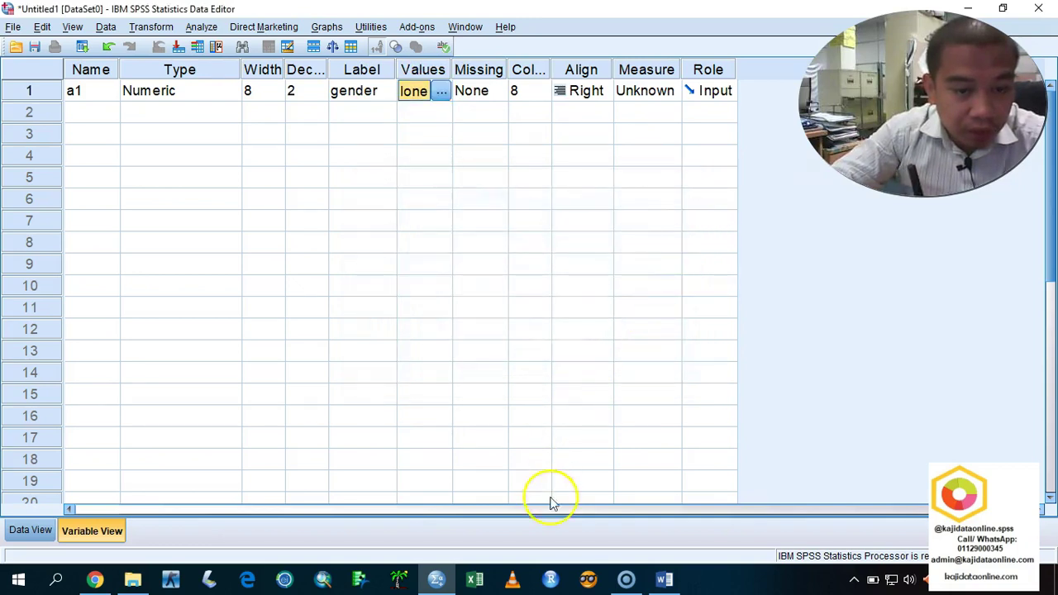
left_click(664, 576)
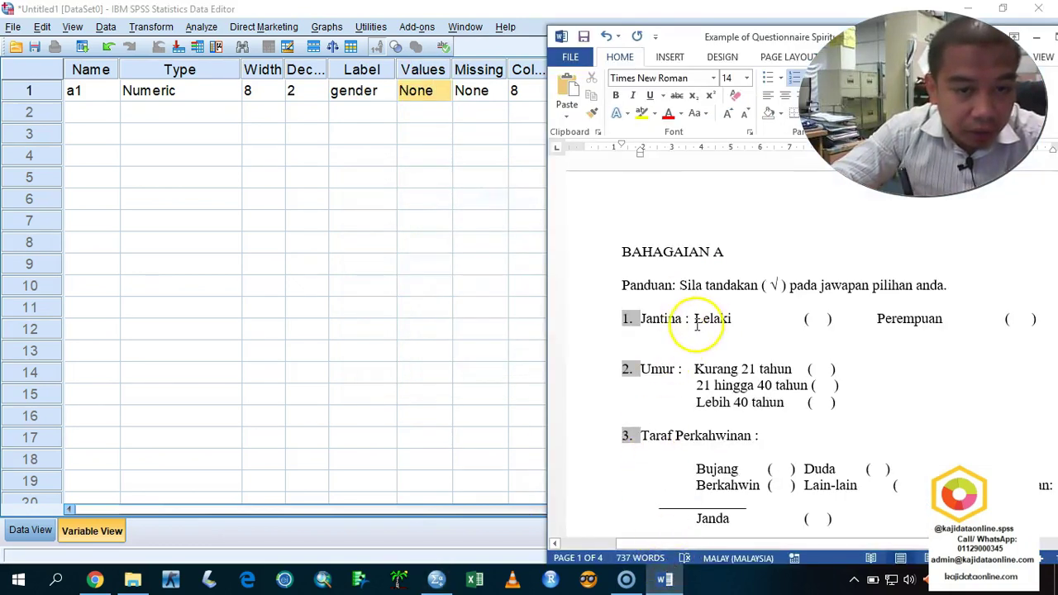
left_click_drag(693, 319, 731, 319)
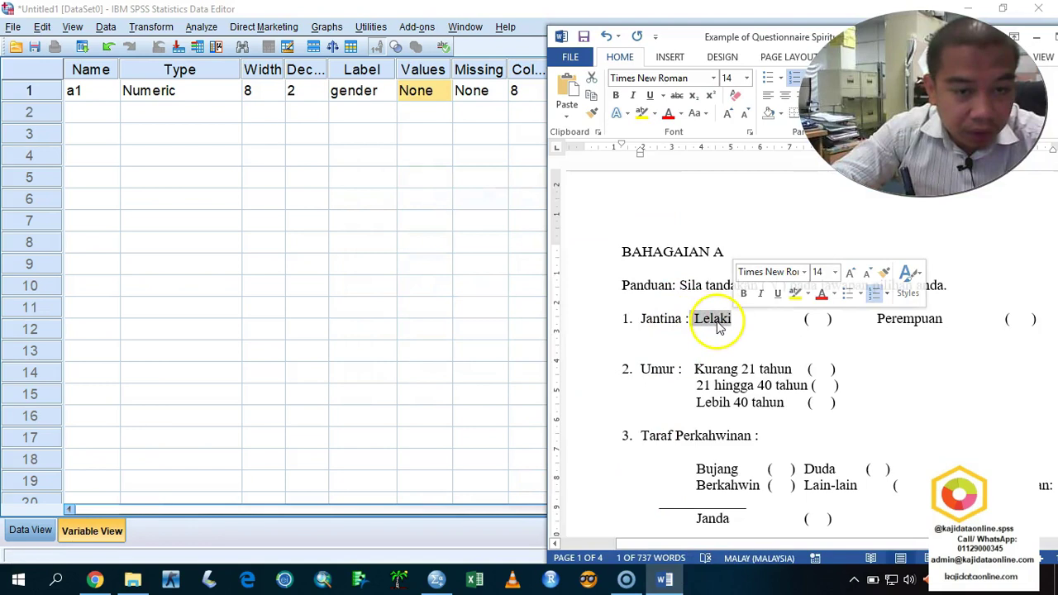
Give a1 the value labels 1 = male and 2 = female.
left_click(423, 90)
left_click(447, 90)
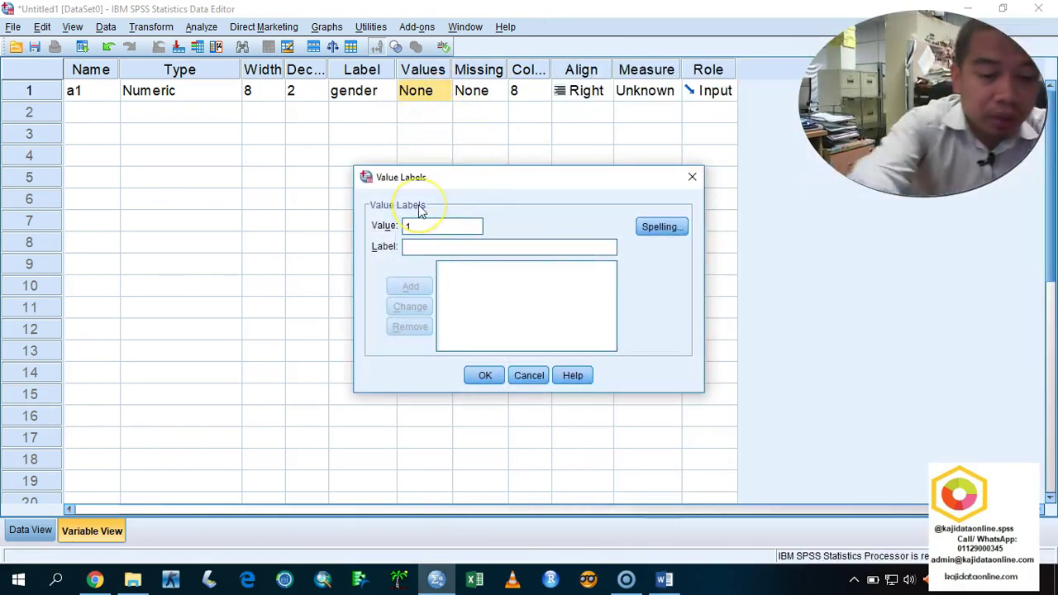
type("male")
key("Return")
type("2")
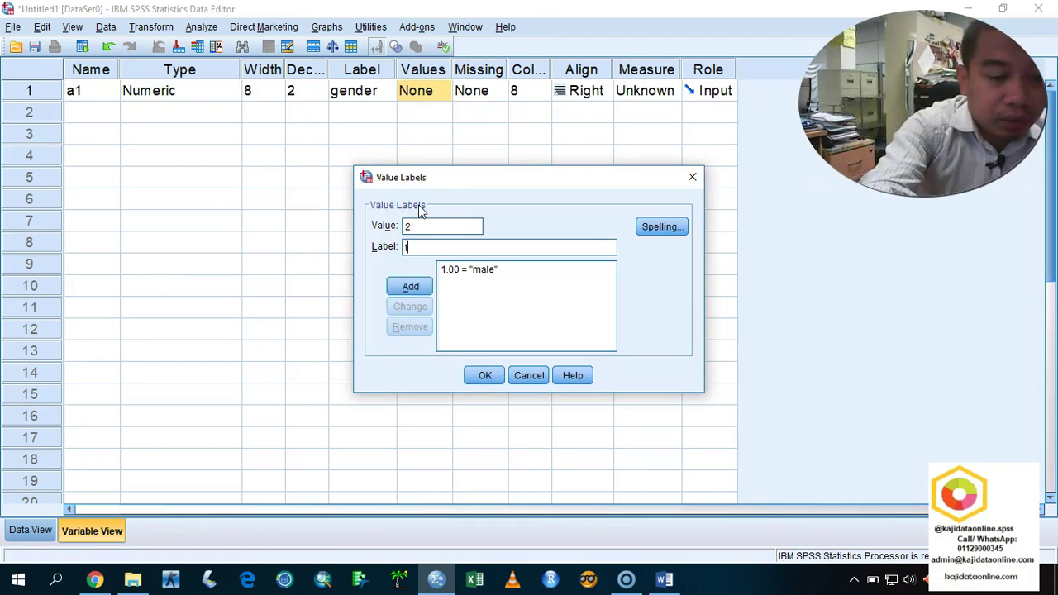
left_click(410, 287)
left_click(486, 377)
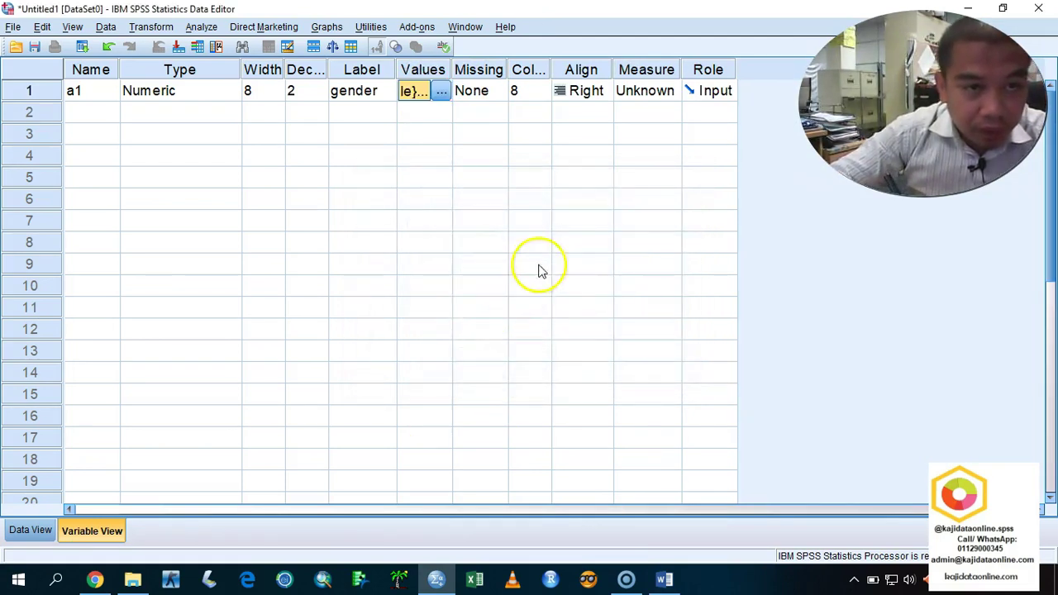
Leave a1 with no missing values, closing the Missing Values dialog unchanged.
left_click(499, 94)
left_click(500, 91)
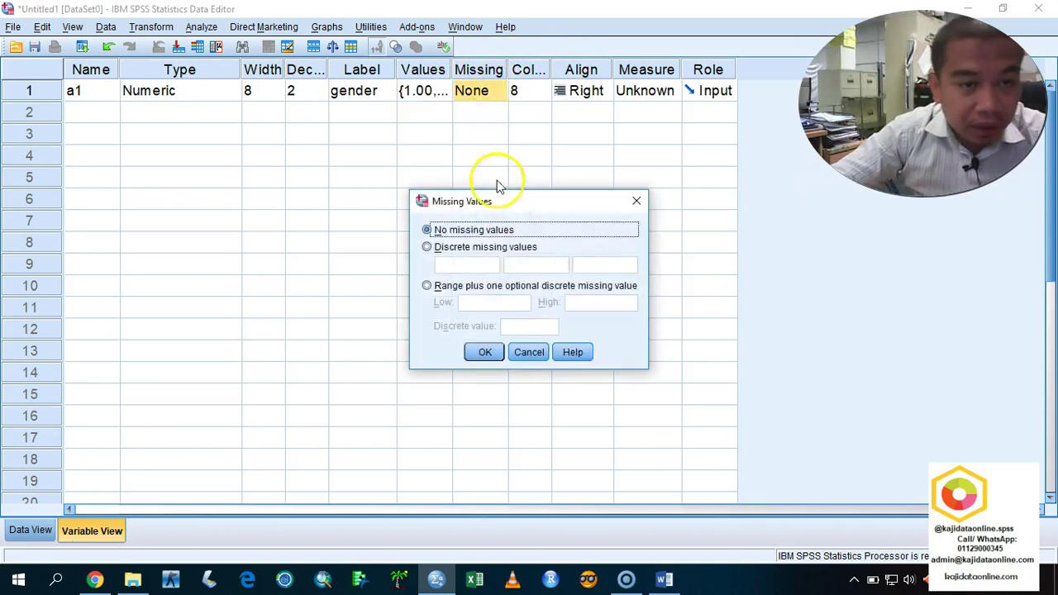
left_click(440, 249)
left_click(451, 230)
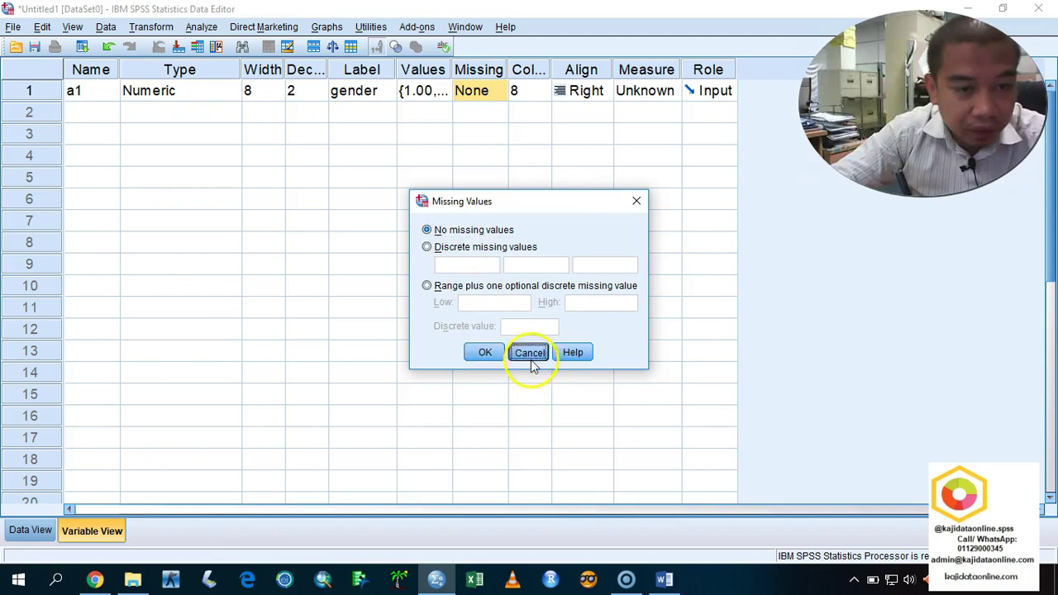
left_click(529, 355)
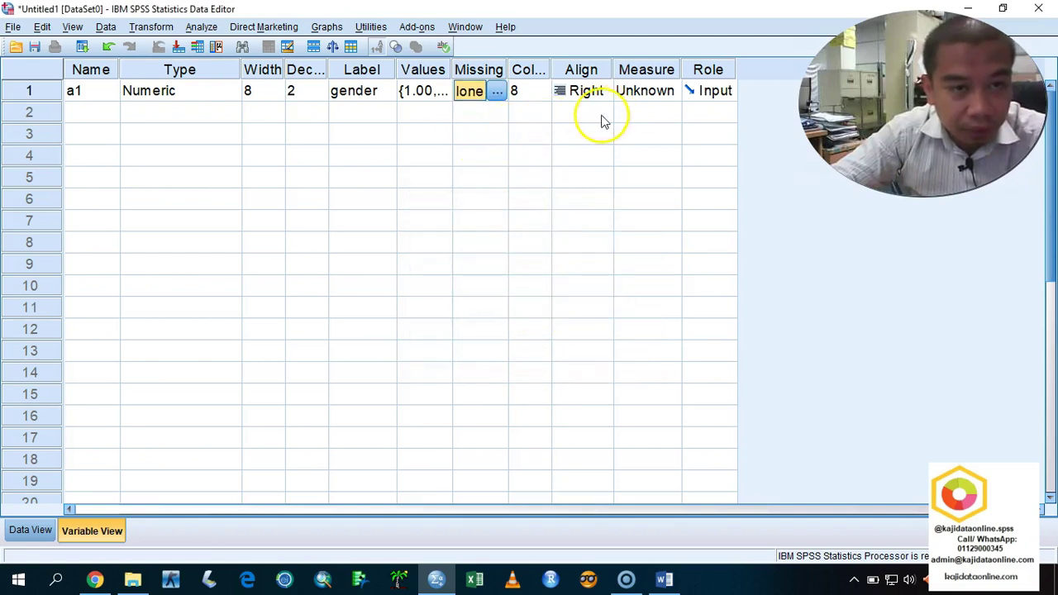
Set a1's measure to Nominal and bring the Word questionnaire alongside.
left_click(654, 97)
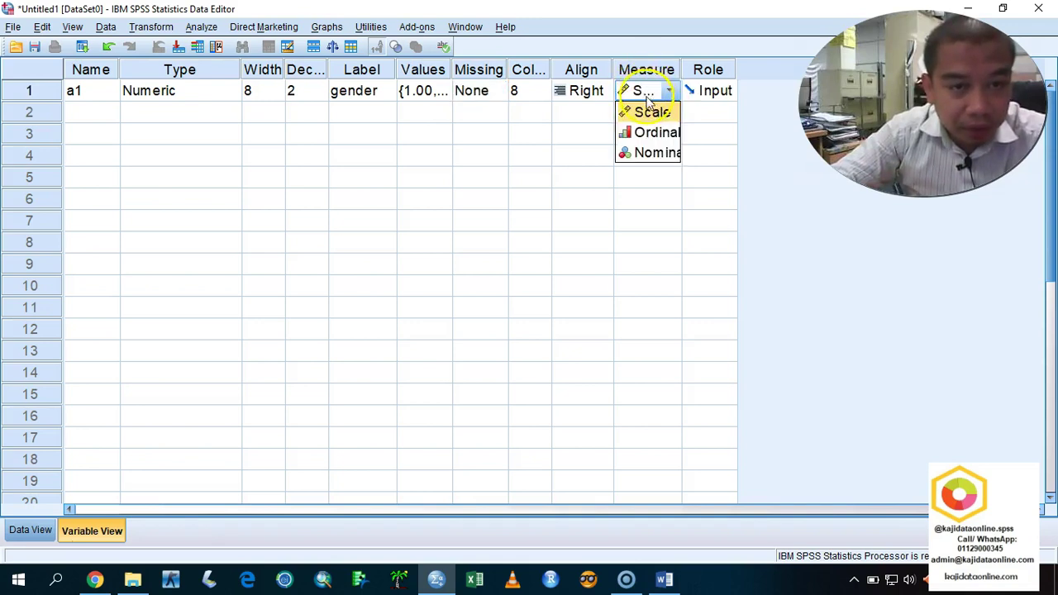
left_click(636, 153)
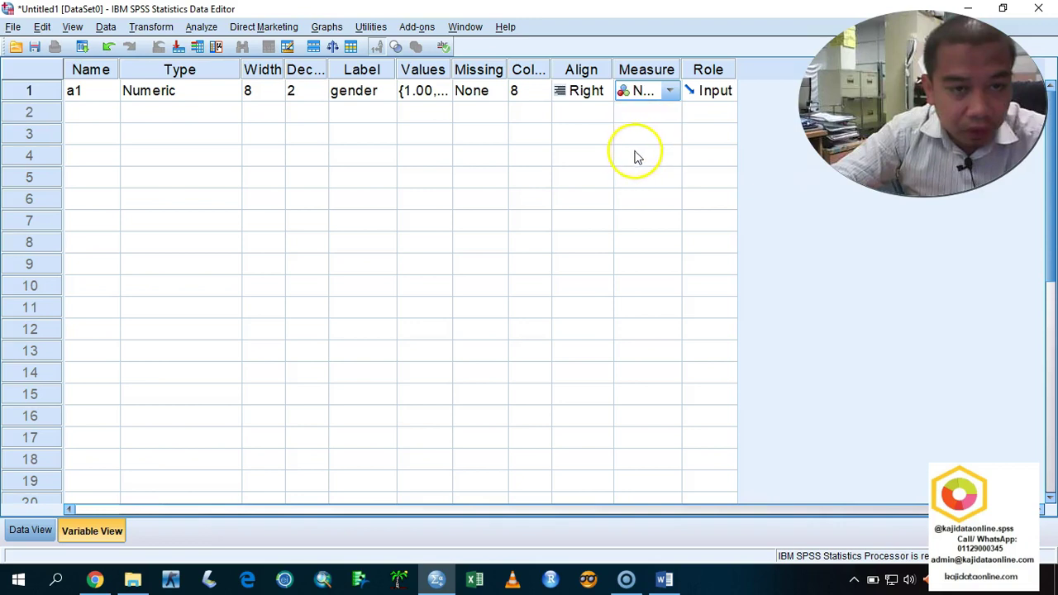
left_click(665, 577)
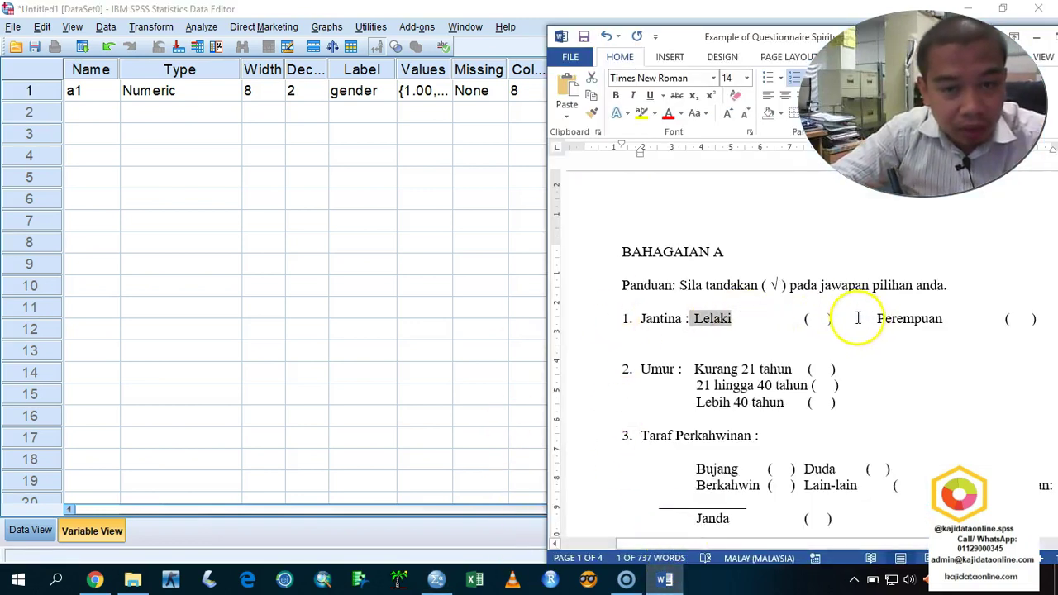
Create a second variable named a2 in row 2.
left_click(467, 111)
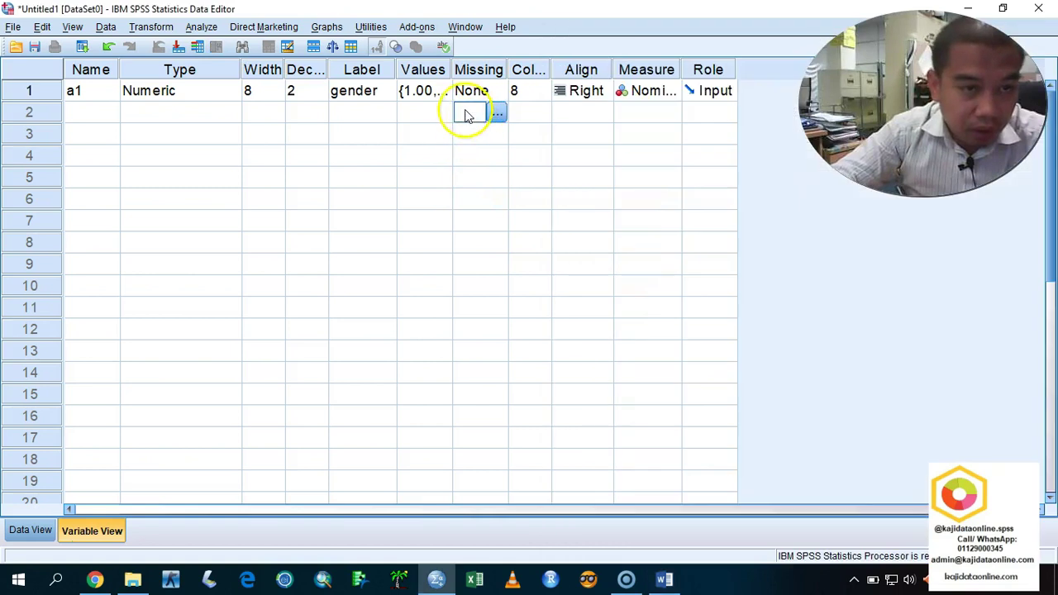
left_click(89, 112)
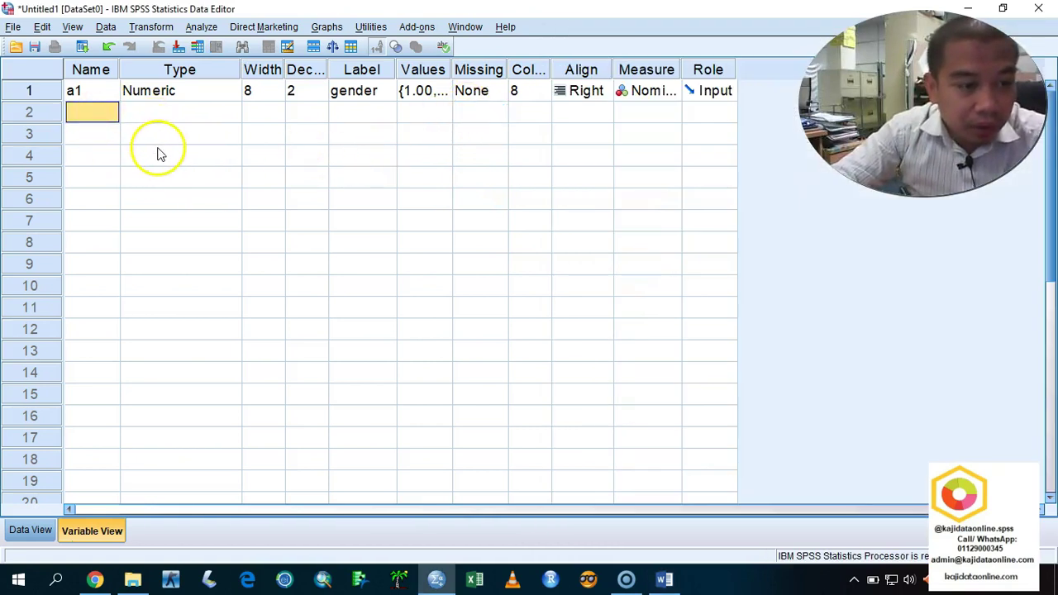
type("a")
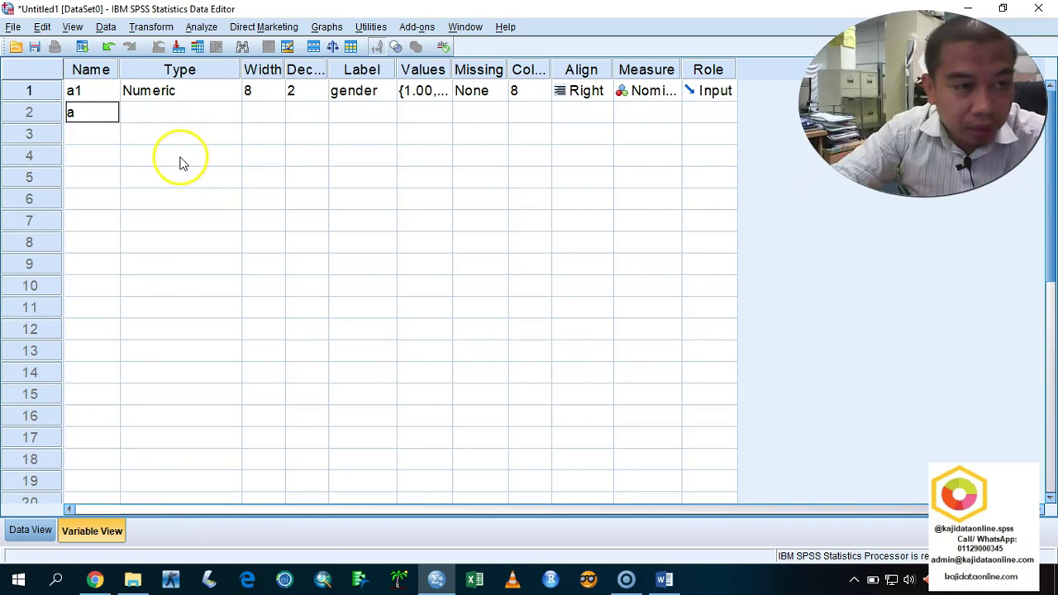
type("2")
left_click(208, 111)
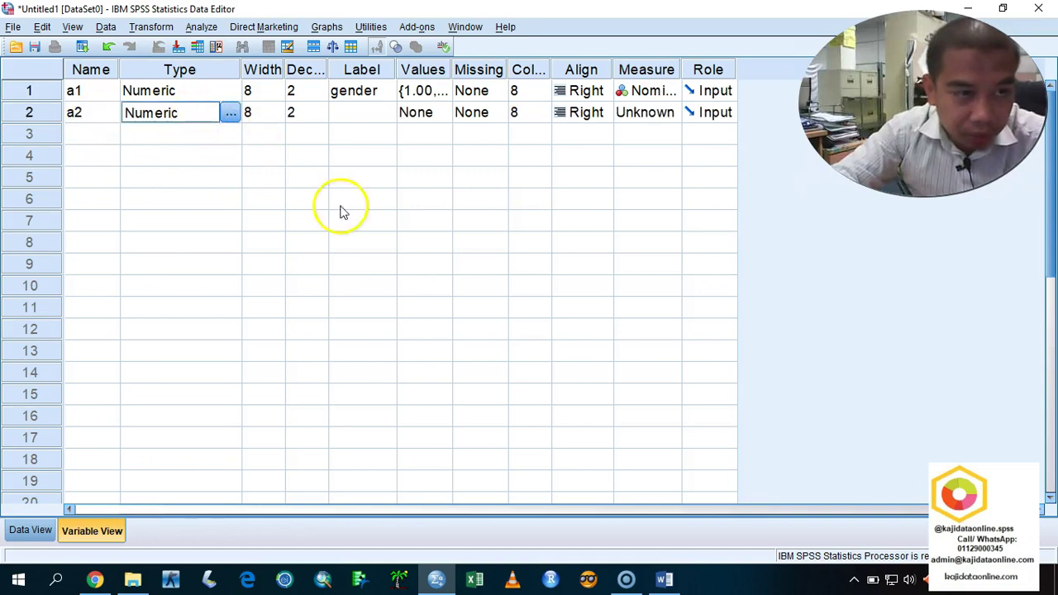
Check the age answer options in Word, then label a2 as 'age'.
left_click(666, 581)
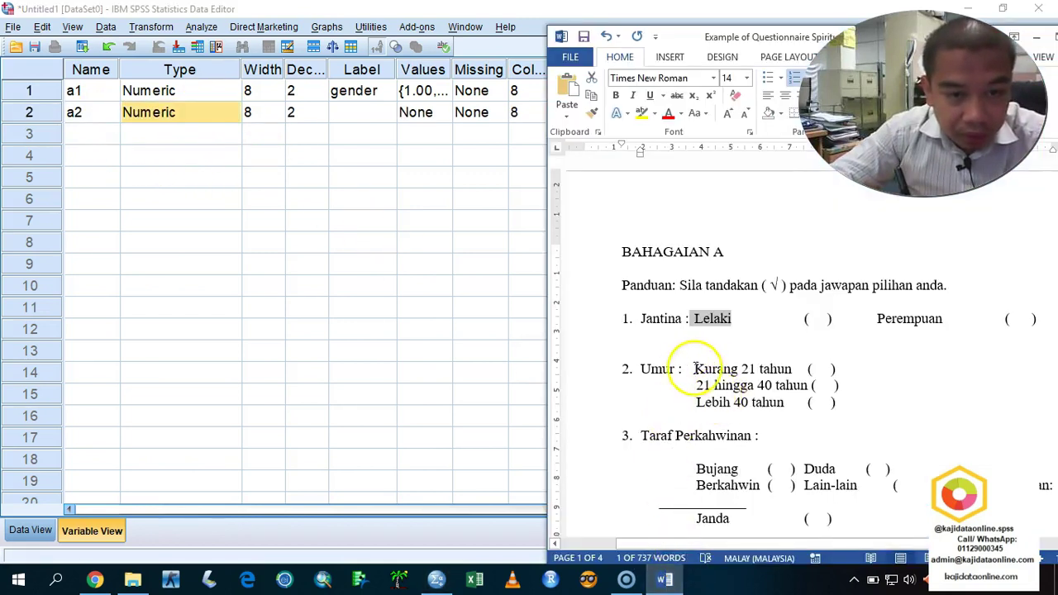
left_click_drag(697, 370, 754, 387)
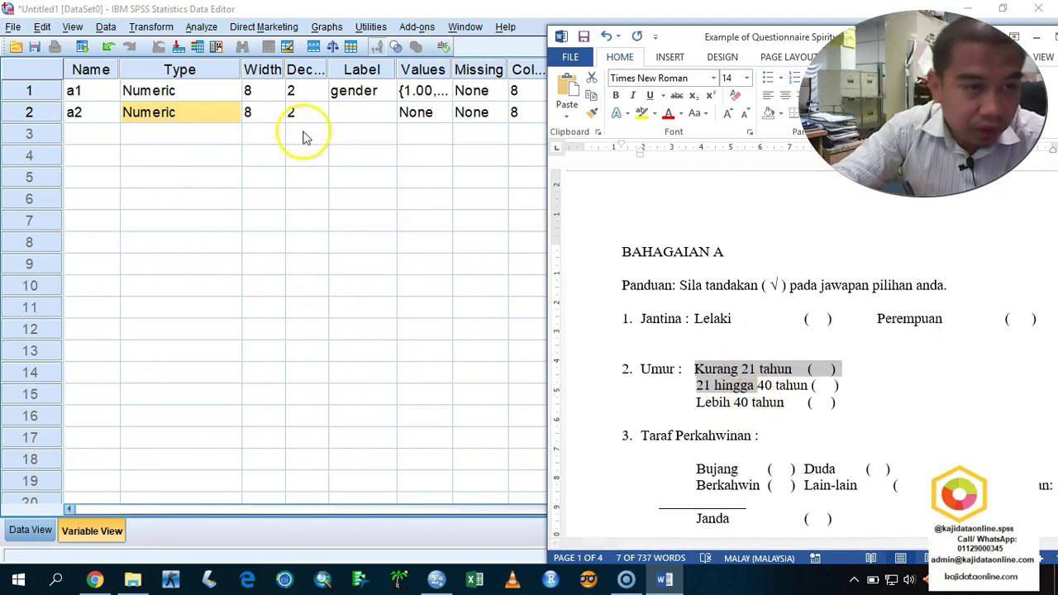
left_click(385, 117)
type("age")
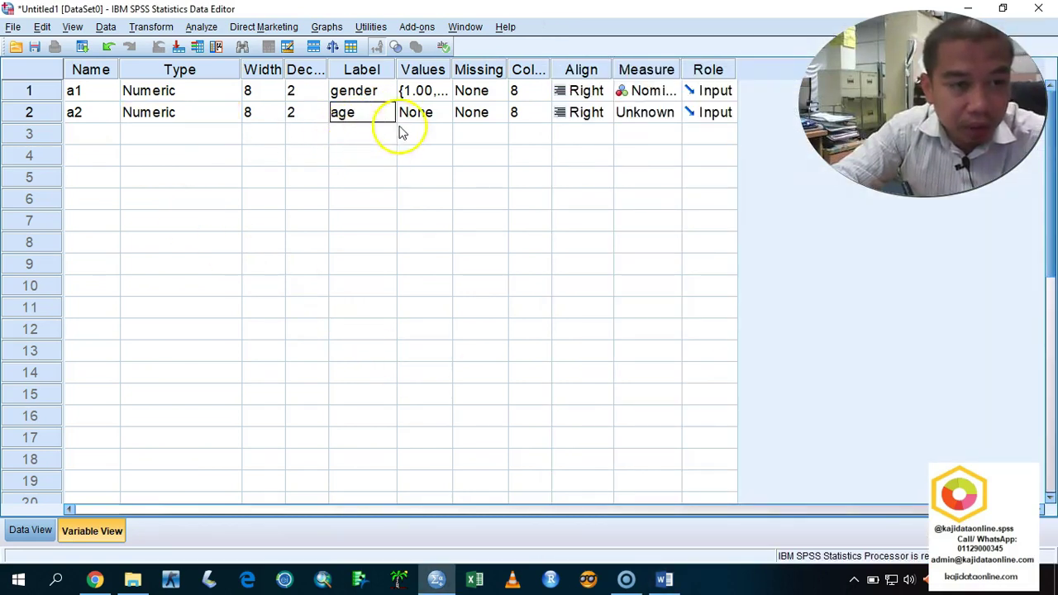
key("Return")
Add value labels 1 = <20, 2 = 21-40 and 3 = >40 for a2.
left_click(437, 113)
left_click(446, 112)
type("1")
key("Tab")
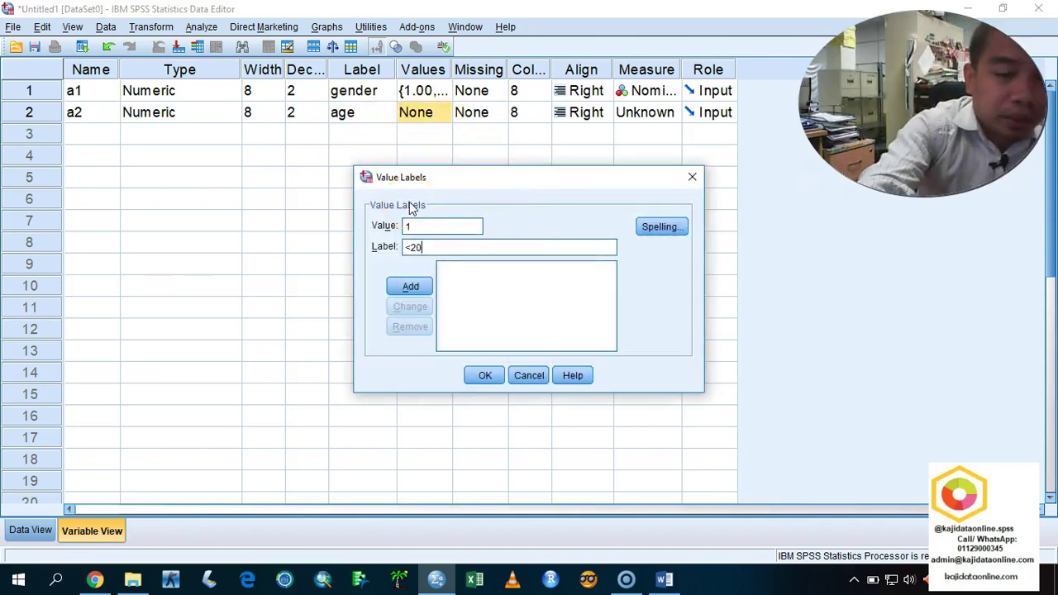
key("Return")
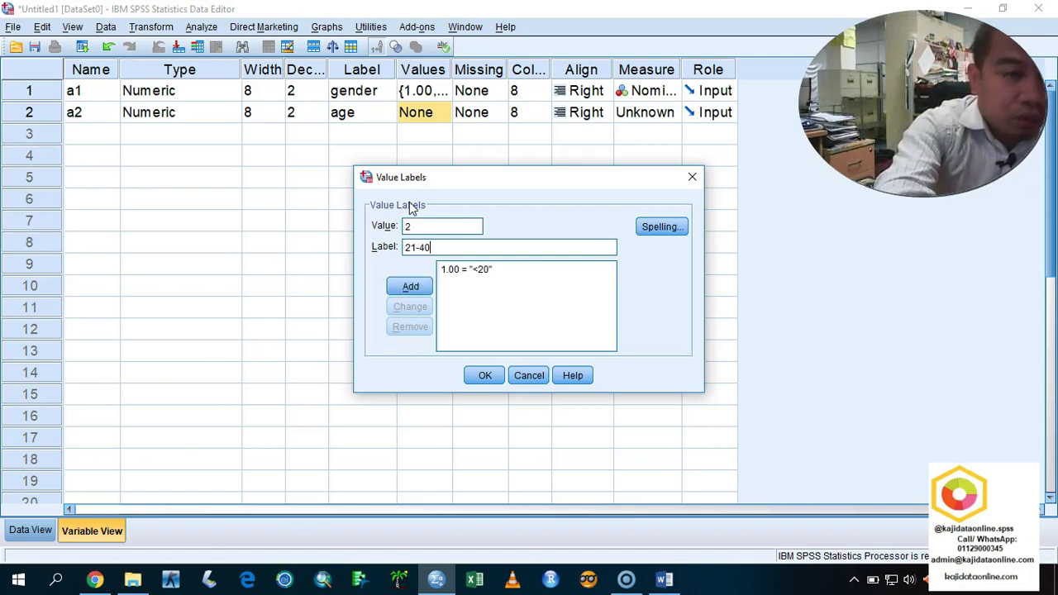
key("Return")
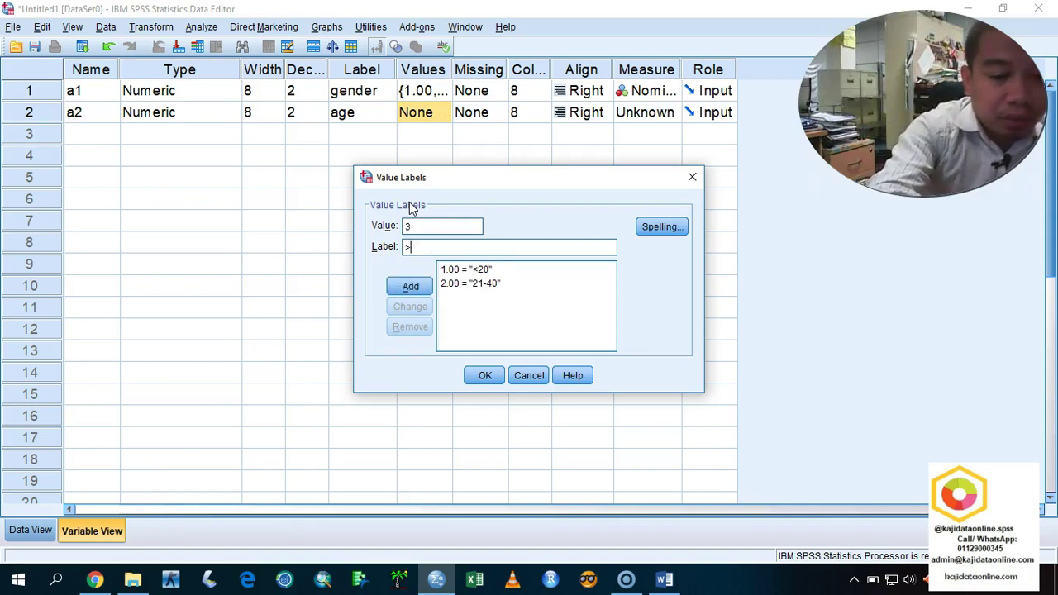
key("Return")
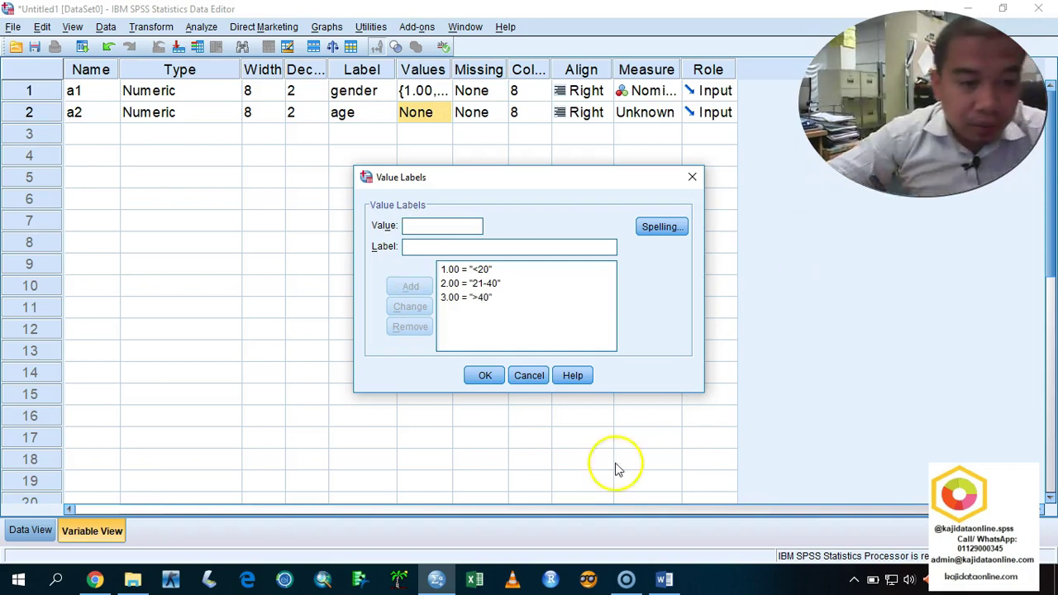
Confirm a2's value labels and set its measure to Nominal.
left_click(485, 376)
left_click(669, 112)
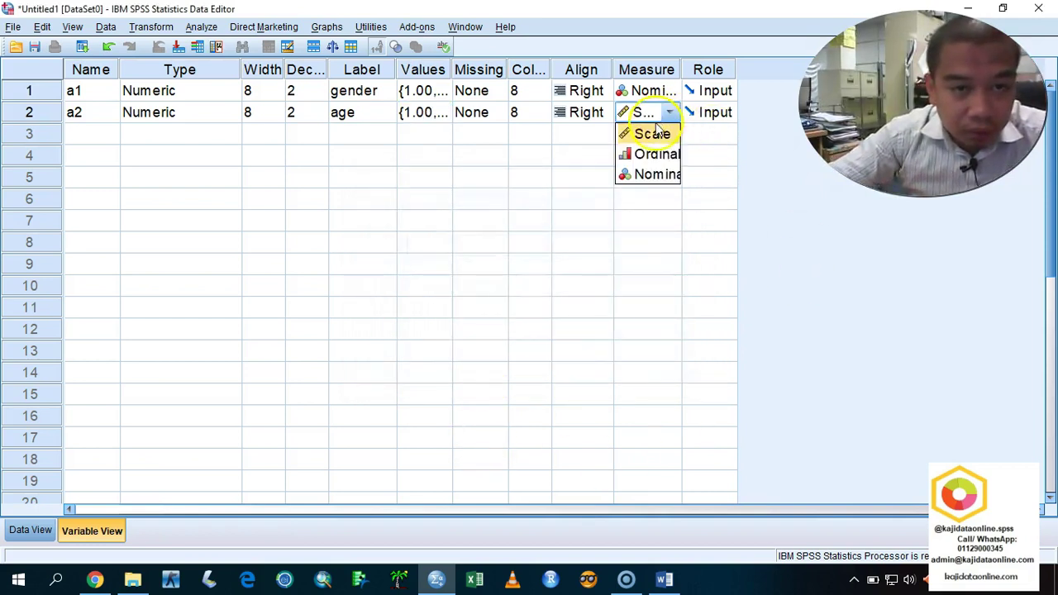
left_click(666, 176)
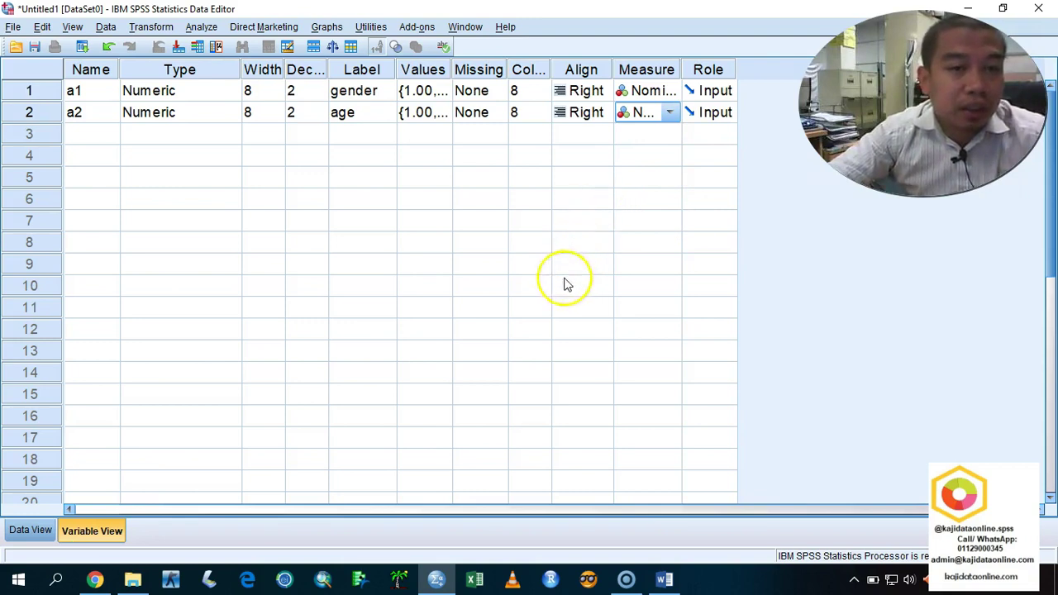
Check the Jantina question in the Word questionnaire before entering the first respondent.
left_click(18, 530)
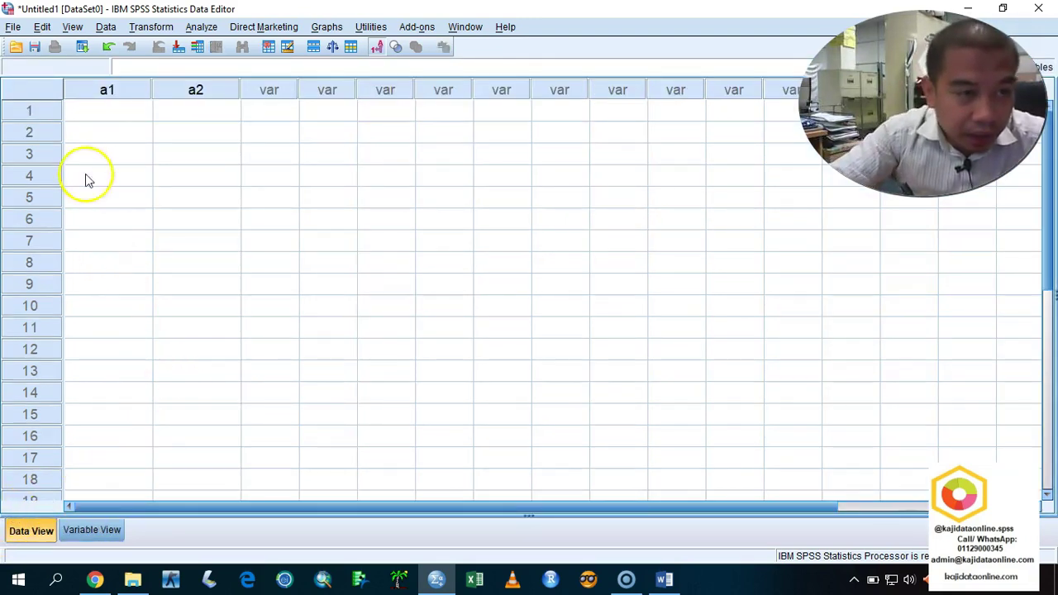
left_click(120, 112)
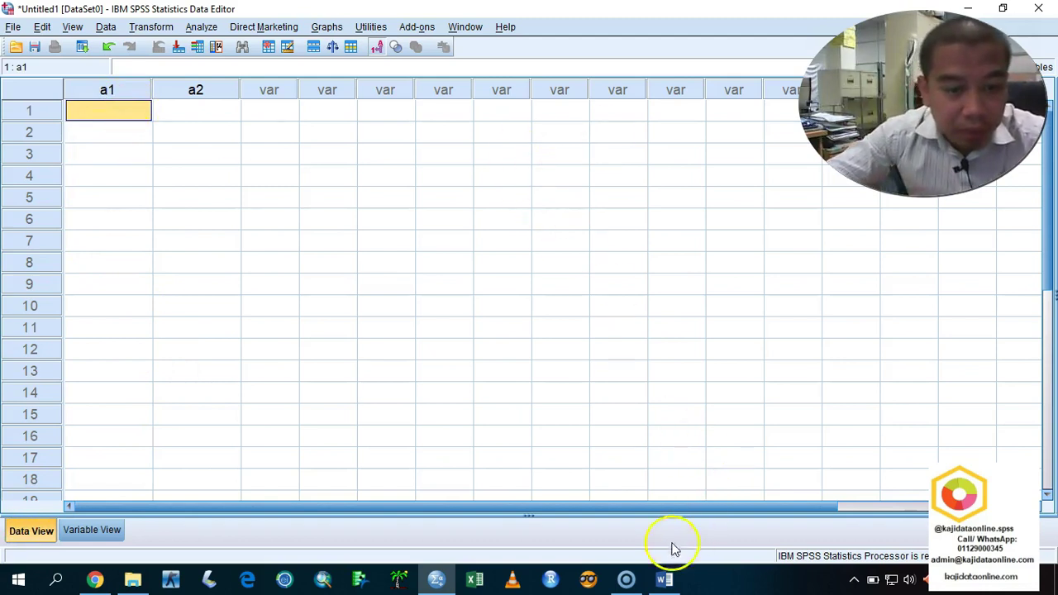
left_click(666, 580)
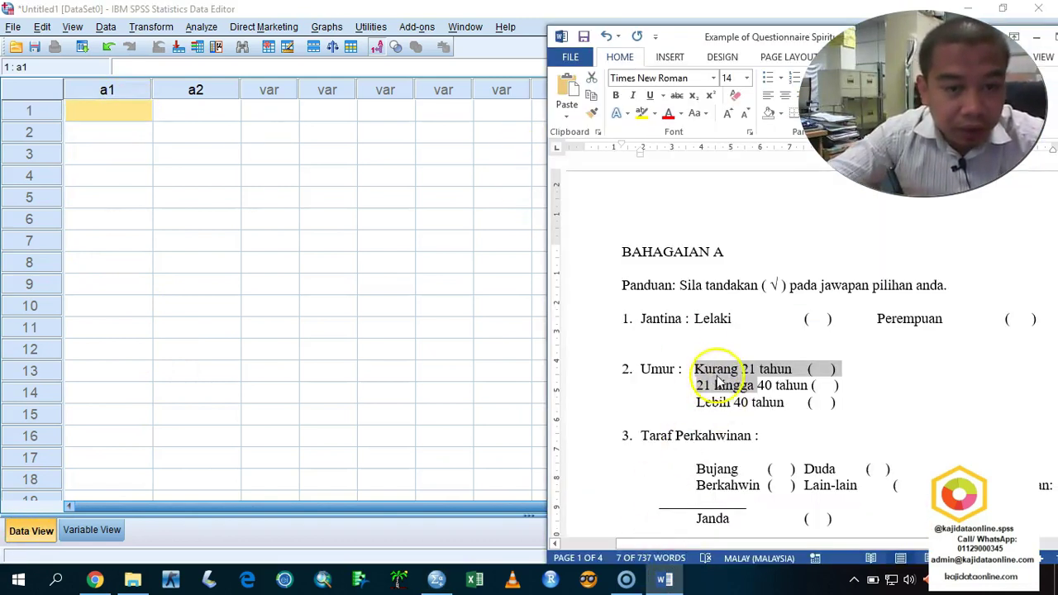
left_click(640, 319)
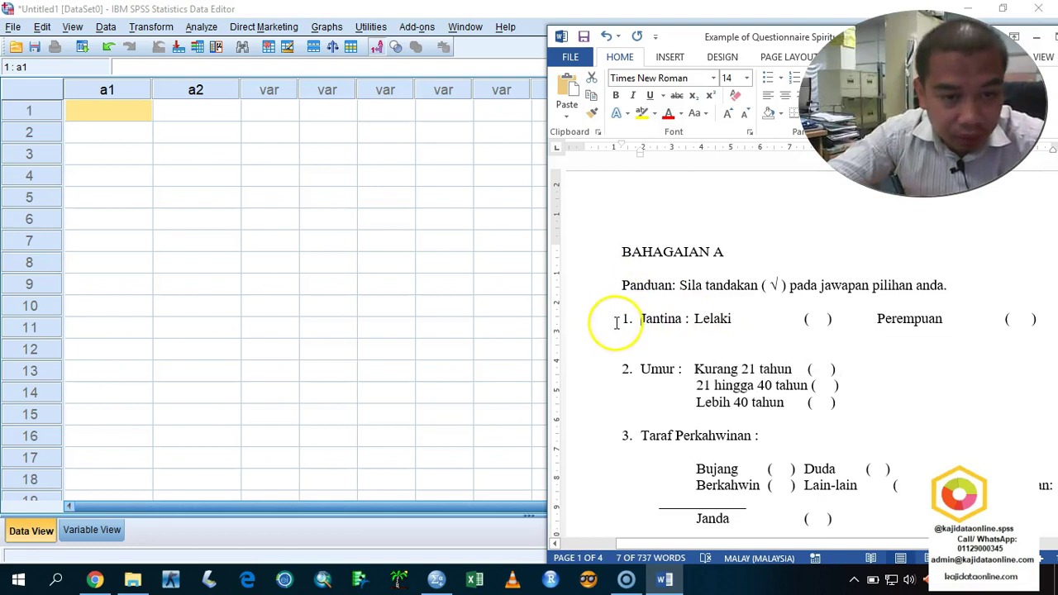
double_click(653, 319)
Enter gender code 1 (male) in a1 for row 1, correcting the mistyped value.
left_click(132, 118)
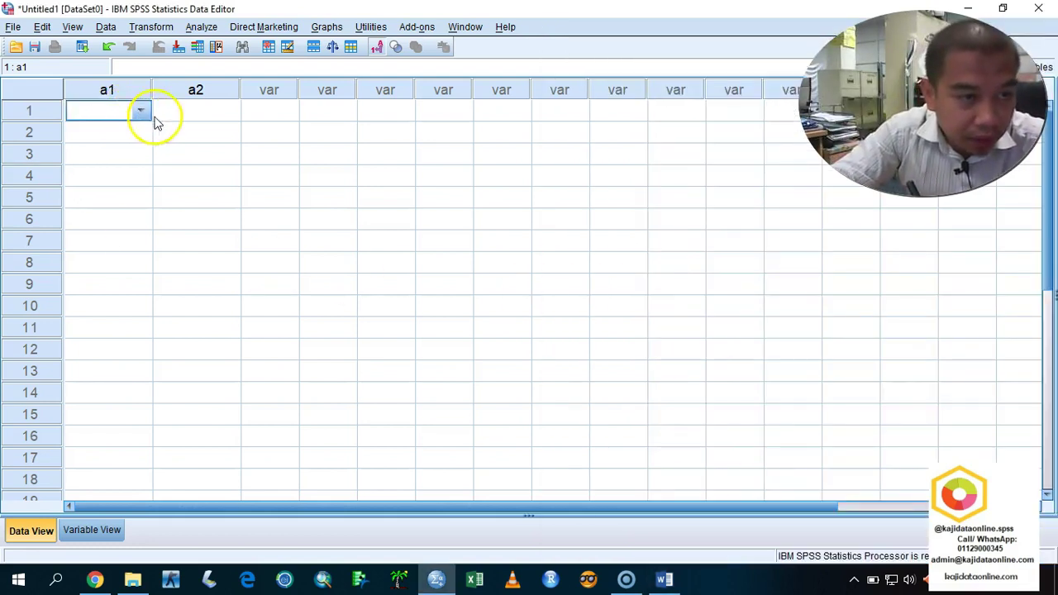
type("11")
key("Return")
left_click(130, 113)
left_click(130, 113)
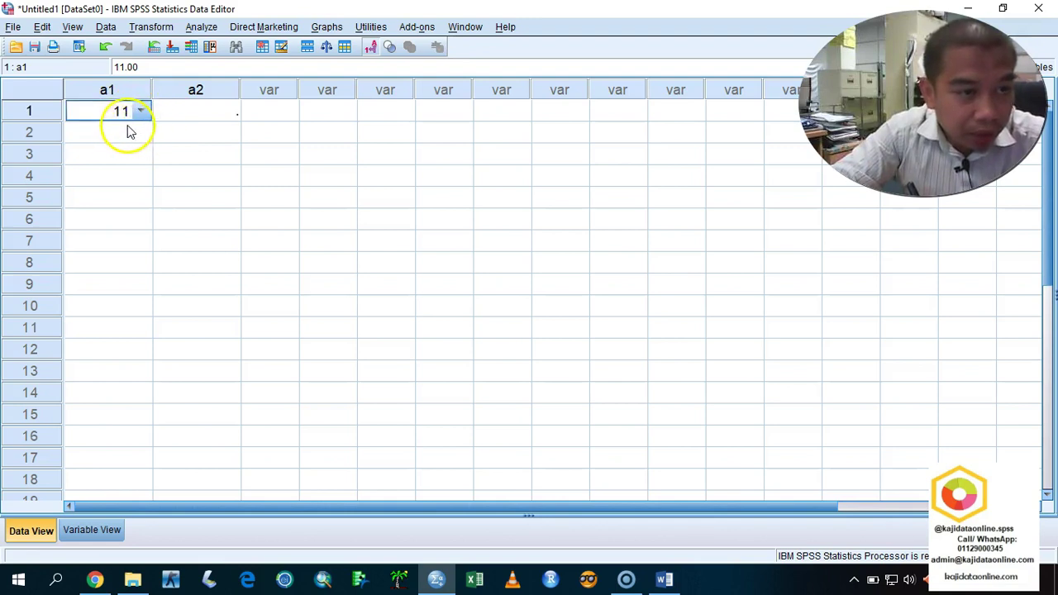
key("Return")
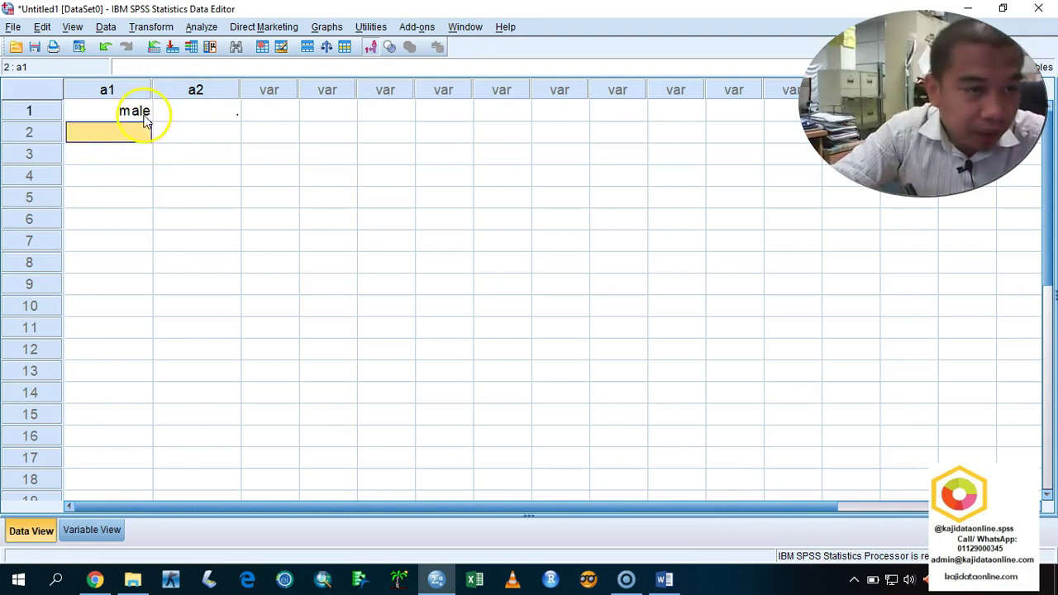
Enter age code 2 (21-40) in a2, then toggle Value Labels to show numeric codes.
left_click(196, 112)
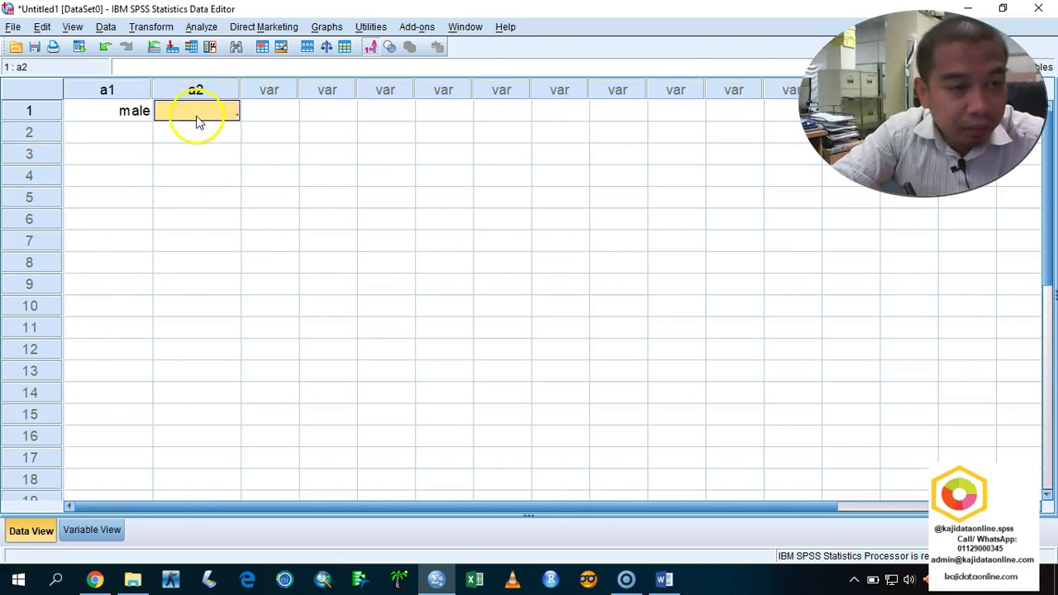
type("21-40")
key("Return")
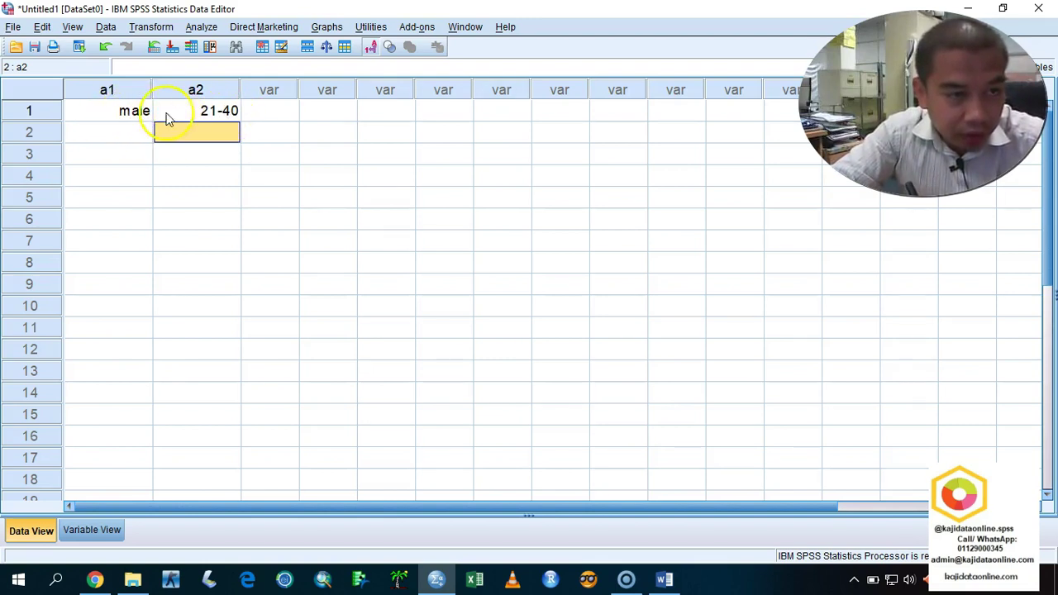
left_click(371, 49)
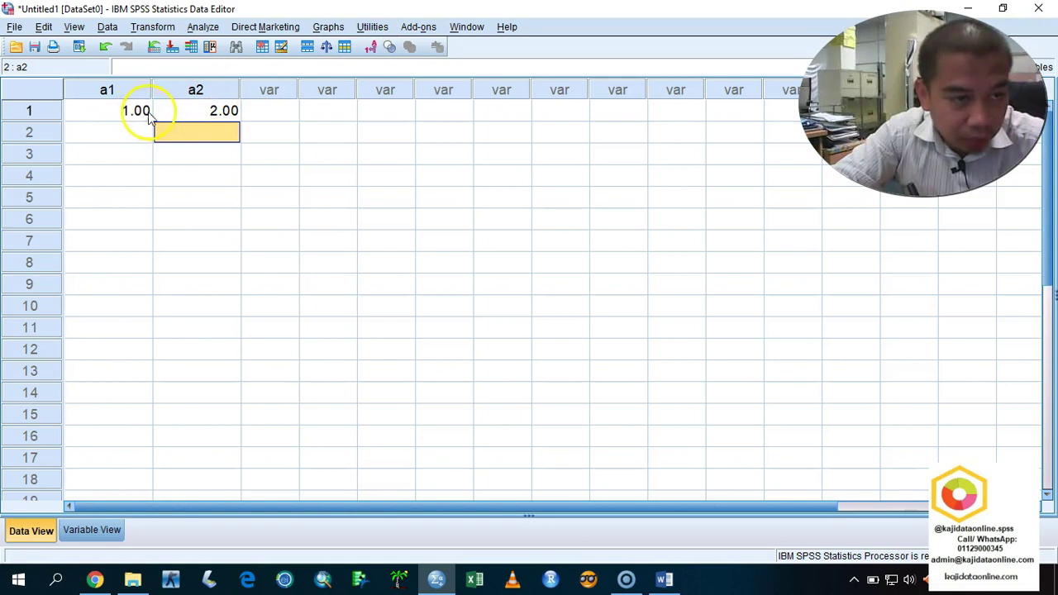
left_click(370, 49)
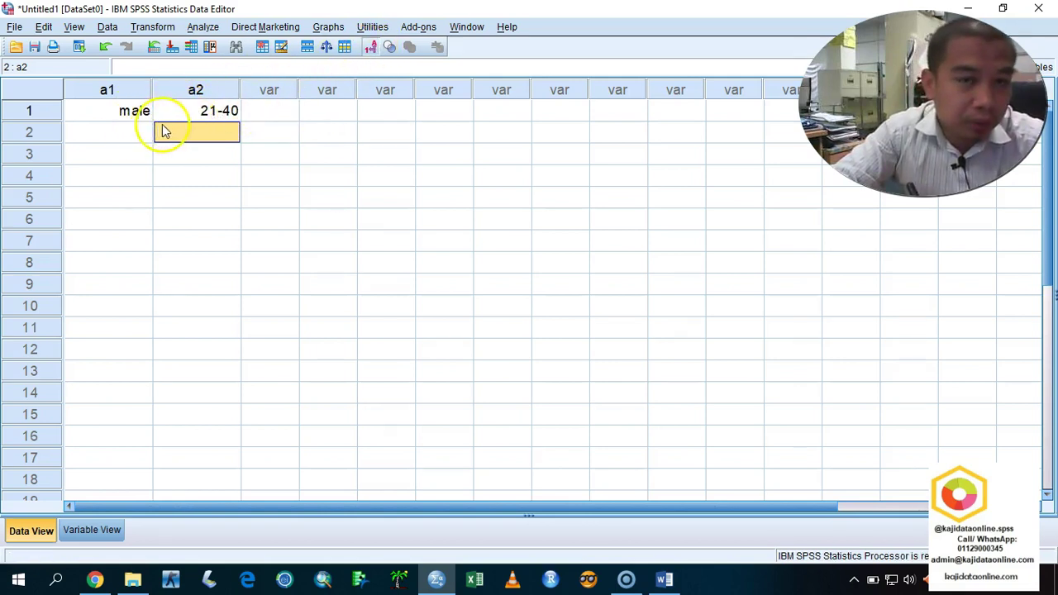
left_click(371, 50)
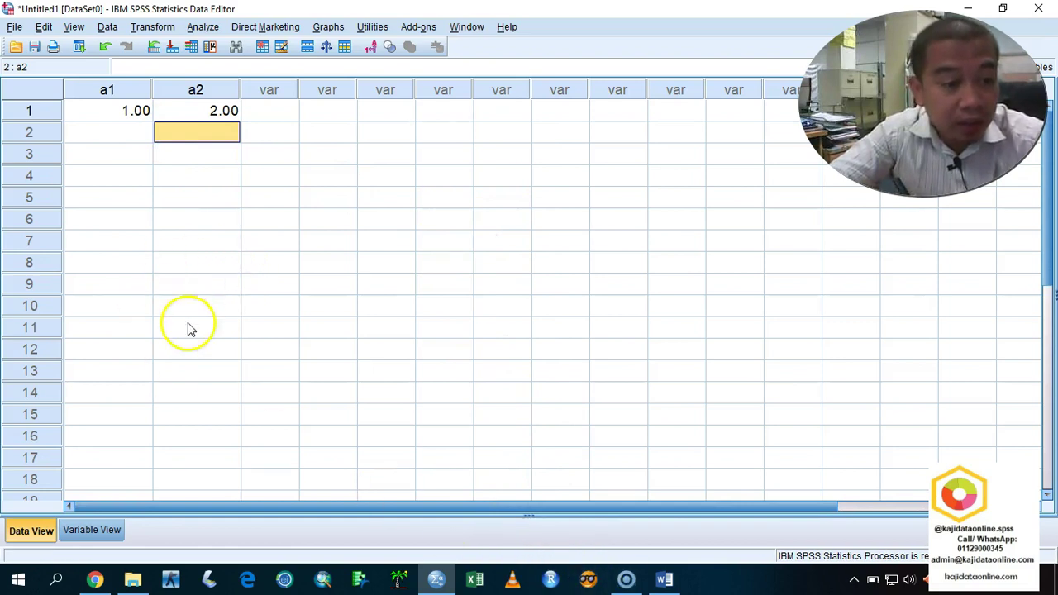
Open the online questionnaire at bit.do/ppaq in Chrome and scroll to the questions.
left_click(94, 578)
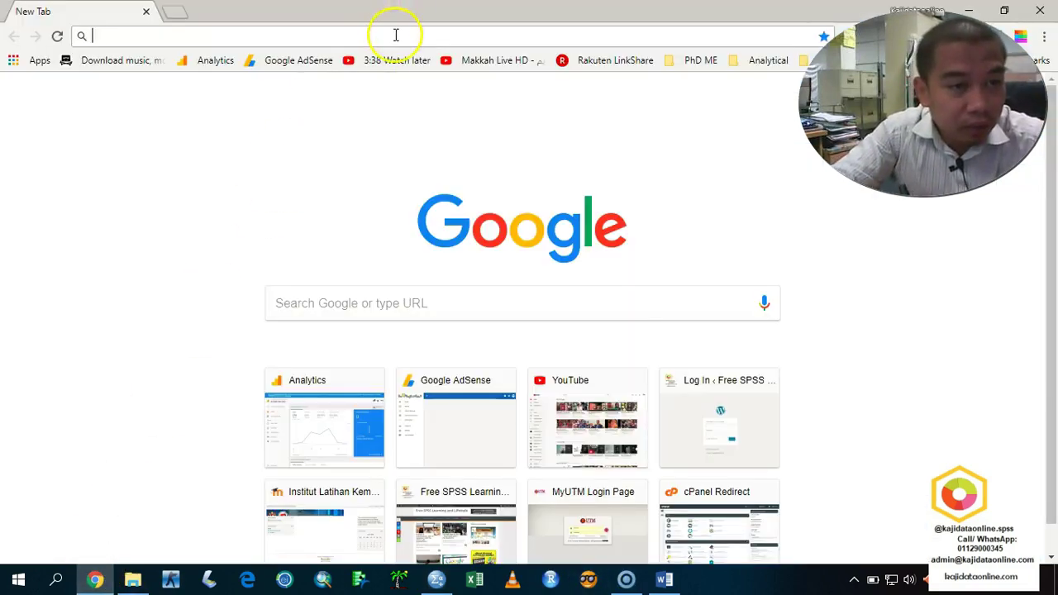
type("bit.d")
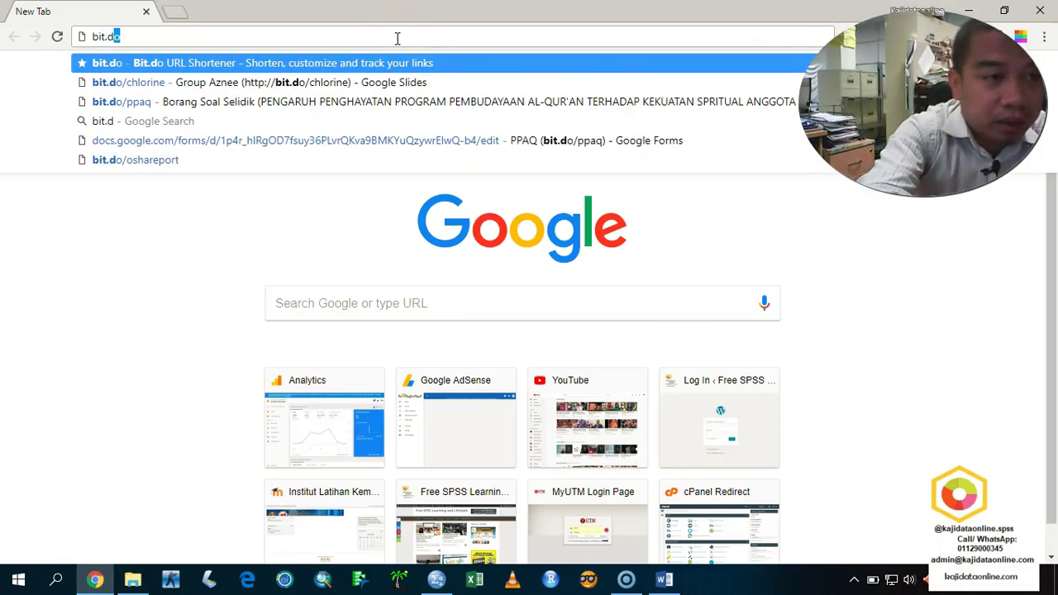
type("o/ppaq")
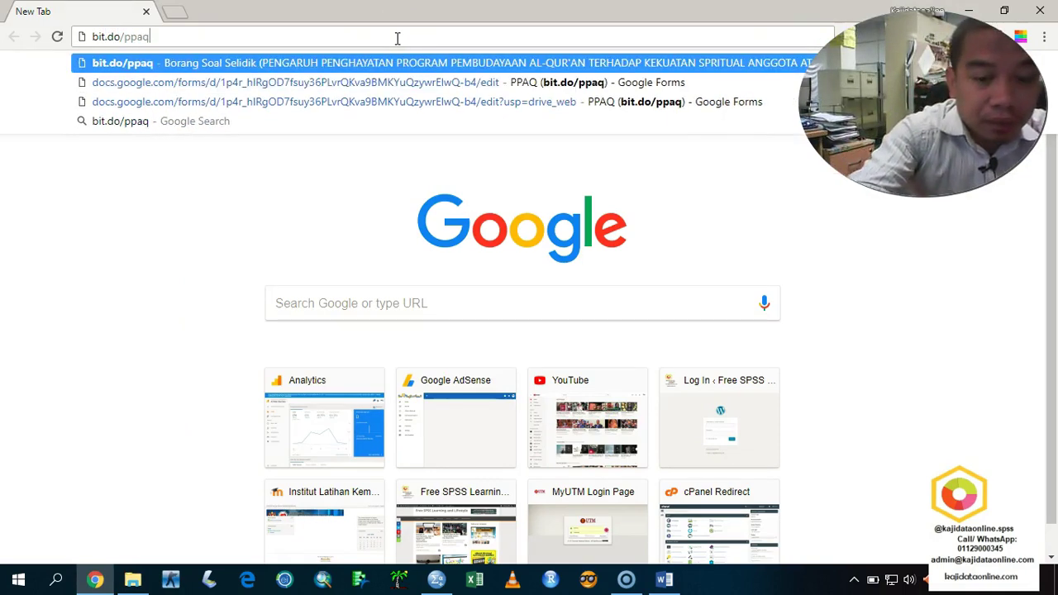
key("Return")
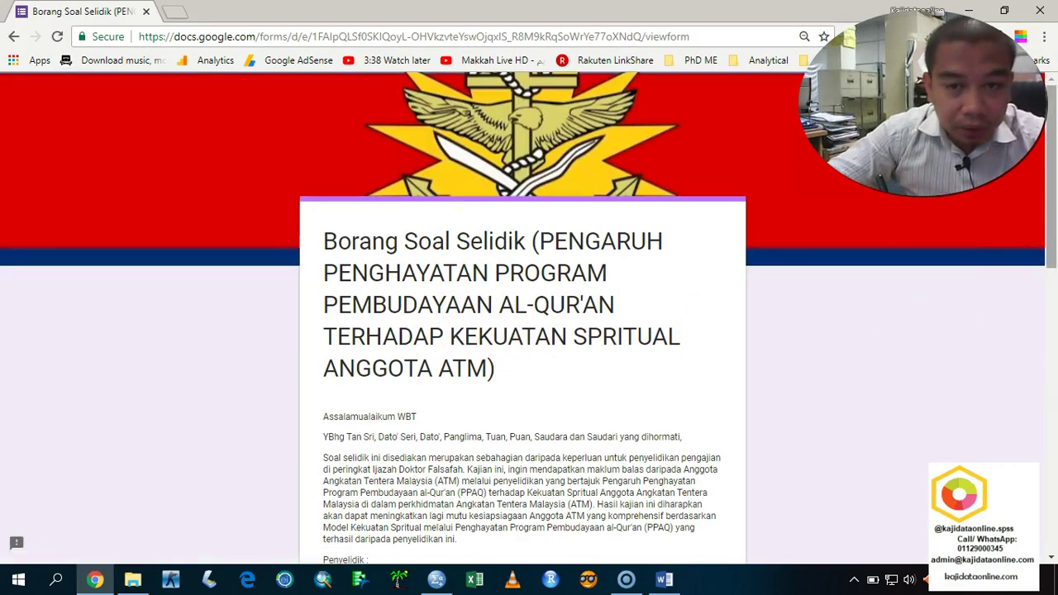
left_click_drag(1048, 223, 974, 446)
Answer Jantina as Wanita and Umur as Lebih 40 tahun.
left_click(330, 138)
left_click(330, 166)
left_click(330, 242)
left_click(330, 273)
left_click(330, 297)
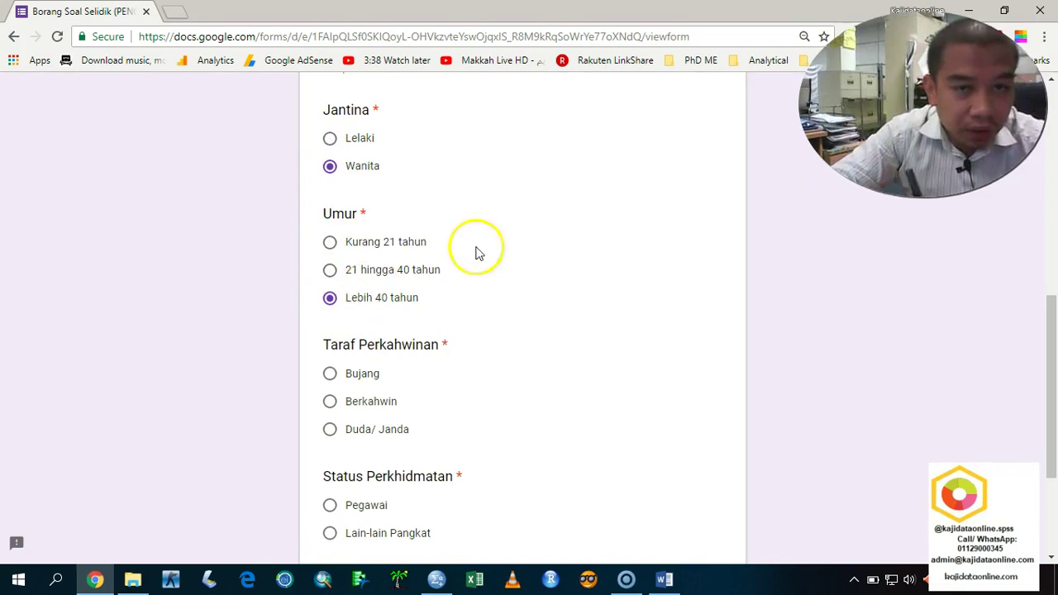
Minimize Chrome and switch SPSS to Variable View showing a1 and a2.
left_click(969, 13)
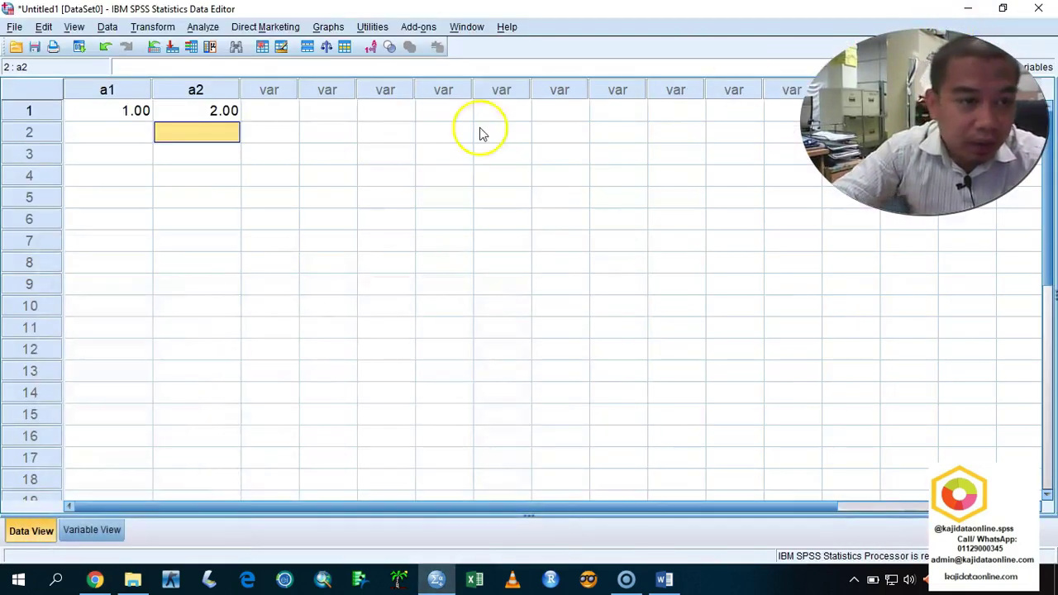
left_click(128, 112)
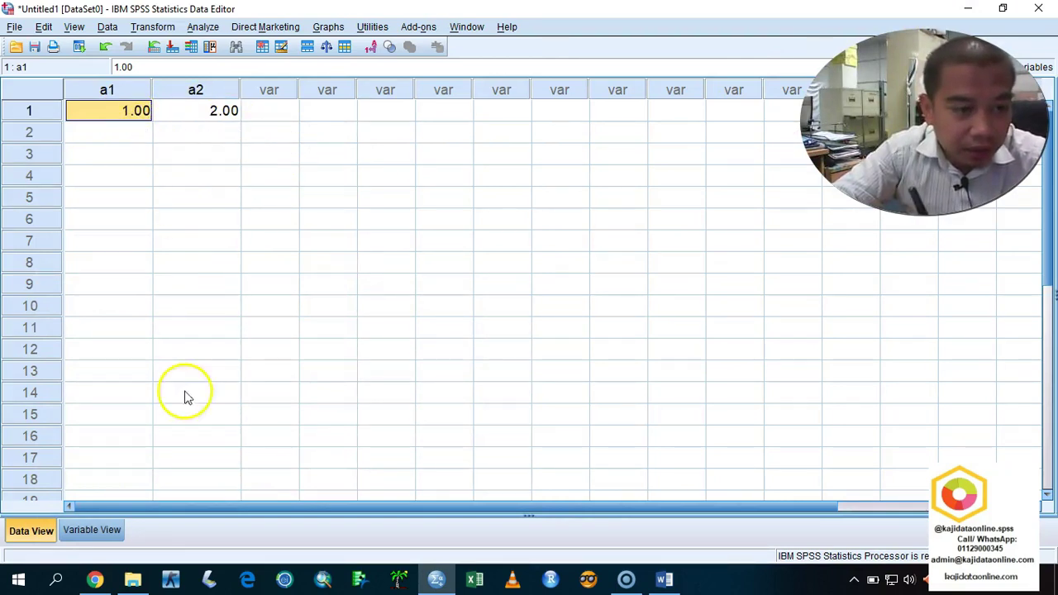
left_click(113, 535)
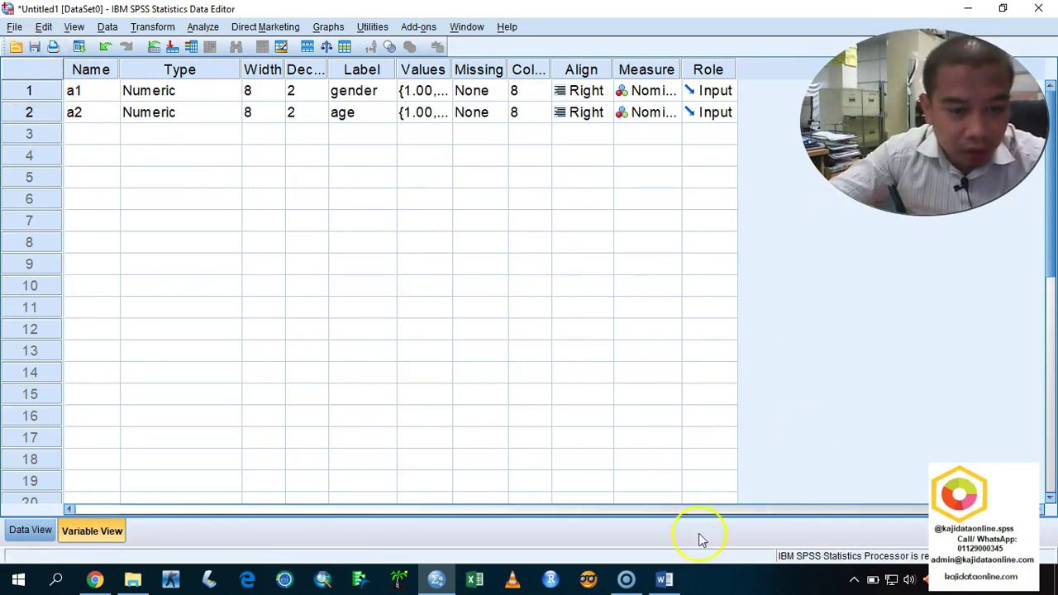
Bring the Word questionnaire to the front and move its window left over SPSS.
left_click(664, 578)
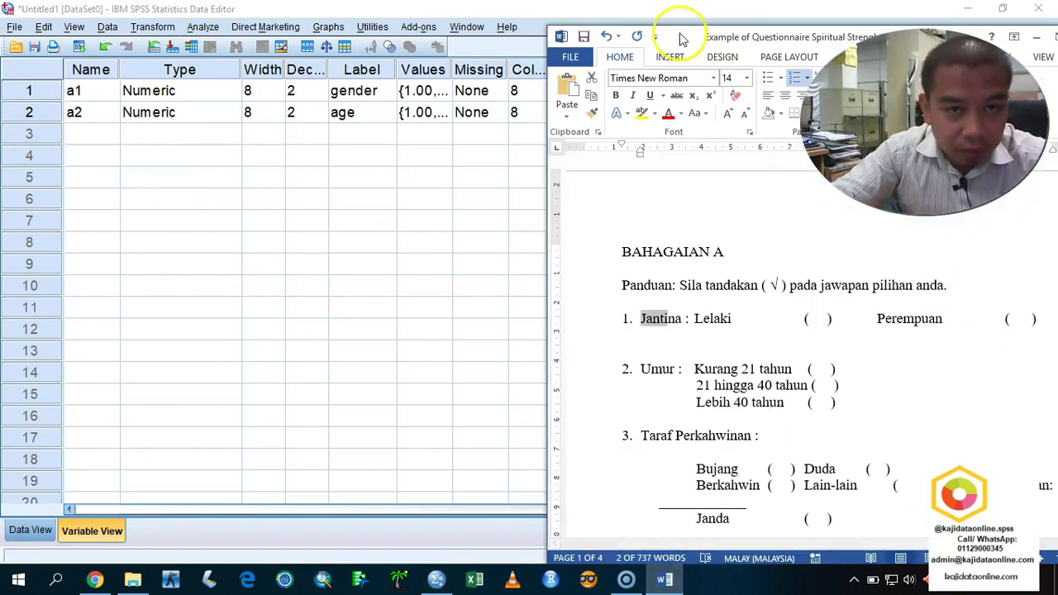
left_click_drag(685, 39, 564, 24)
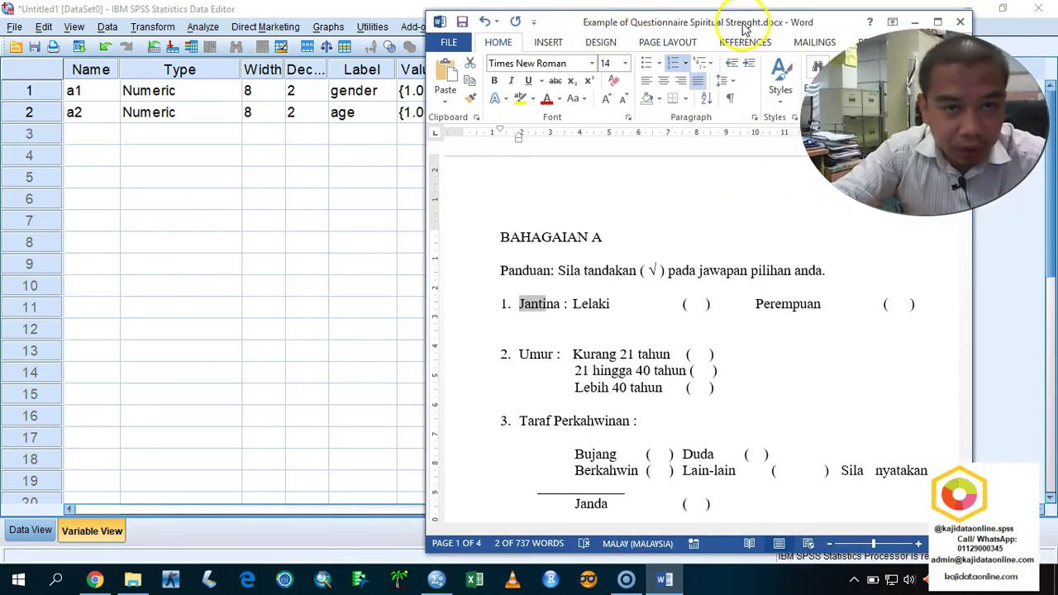
left_click_drag(730, 29, 544, 24)
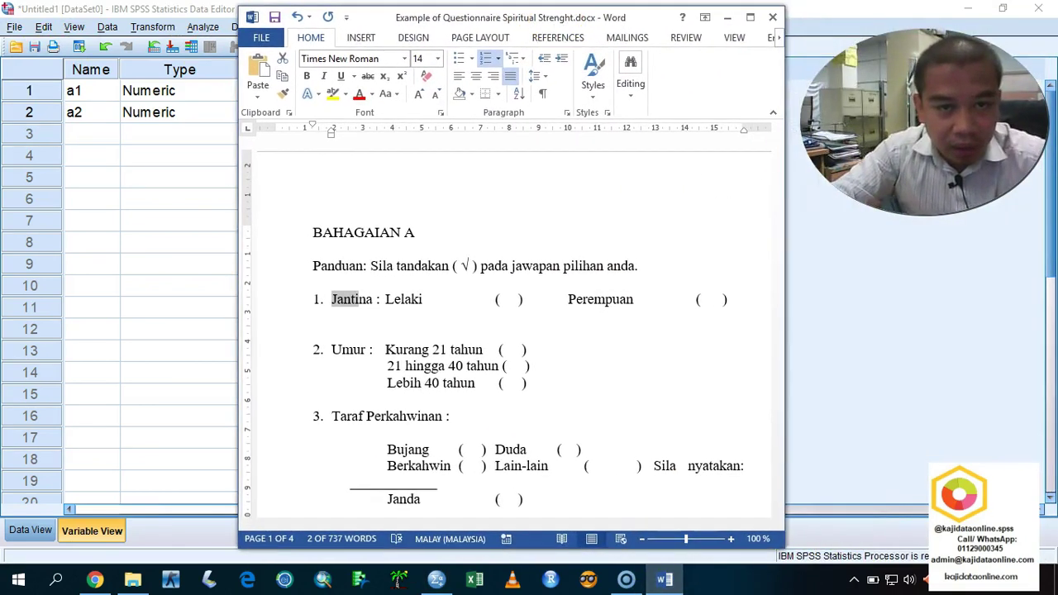
Delete the 'Sila nyatakan:' prompt and its blank line from question 3.
left_click(771, 157)
left_click_drag(780, 160, 784, 177)
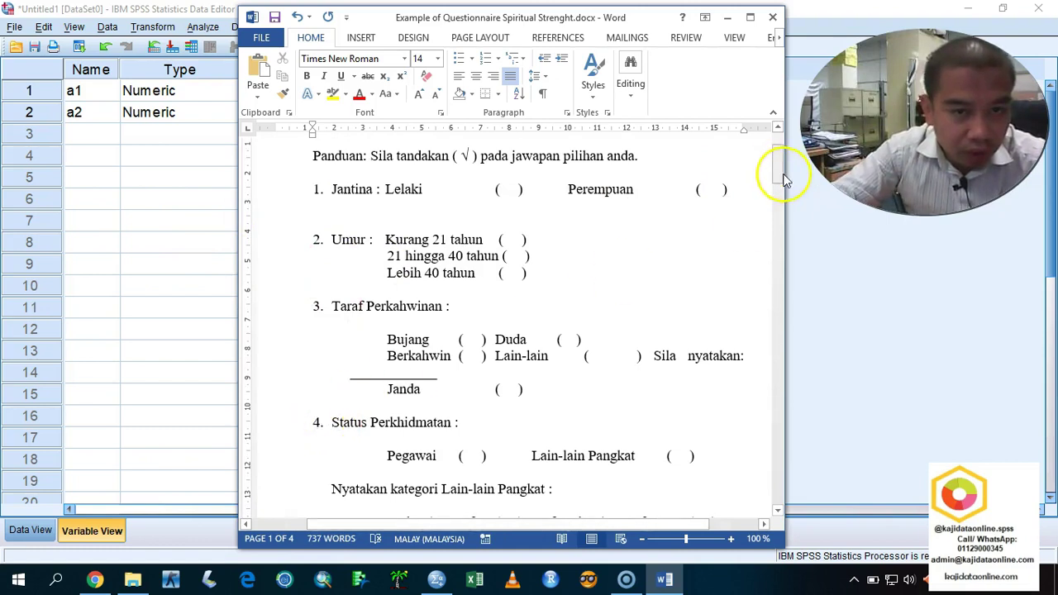
left_click_drag(785, 181, 780, 207)
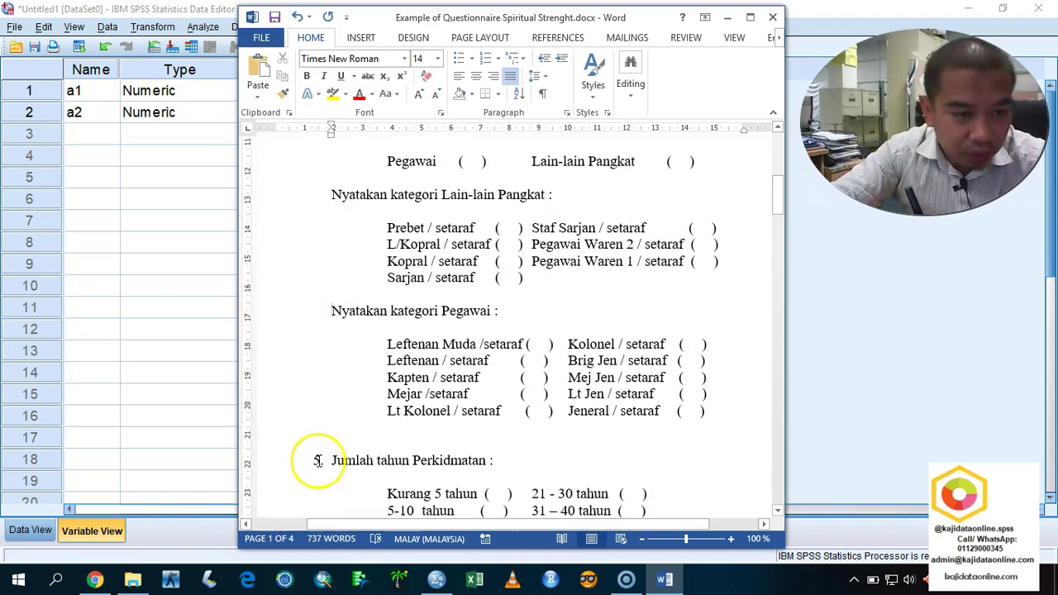
left_click_drag(778, 202, 769, 169)
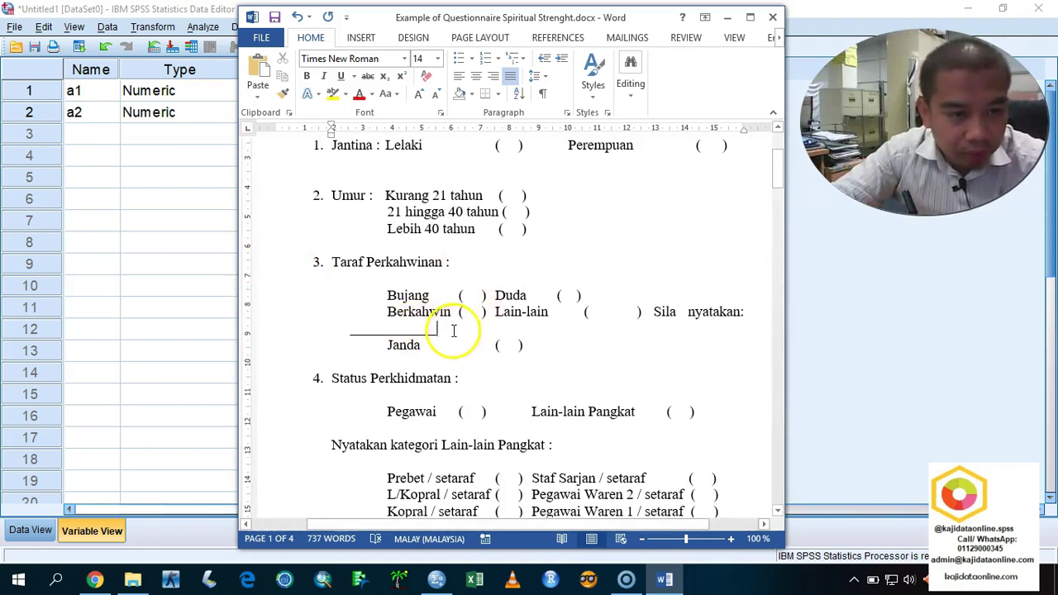
left_click_drag(457, 330, 650, 309)
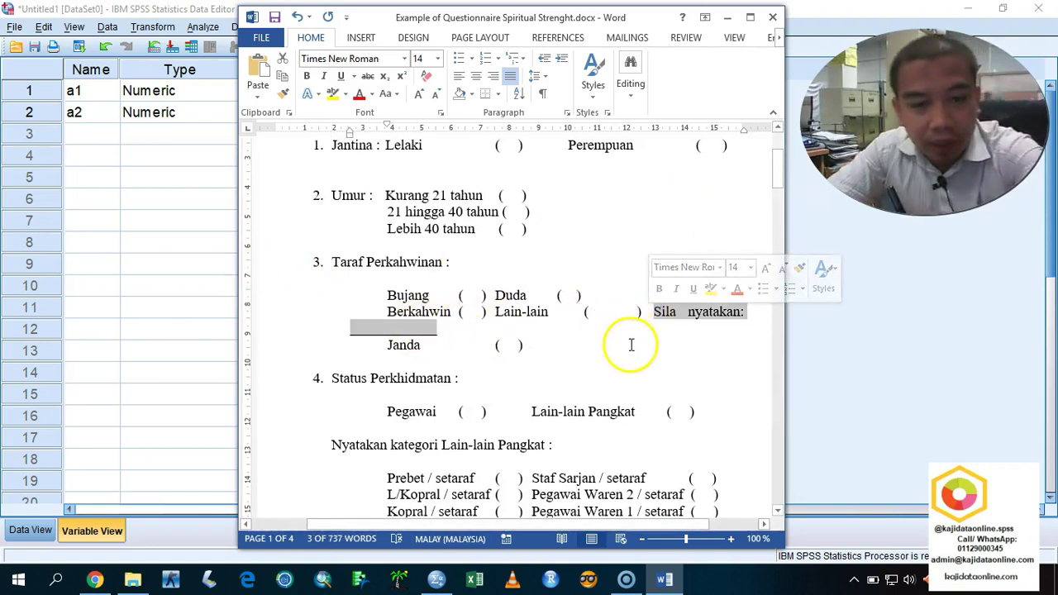
key("Delete")
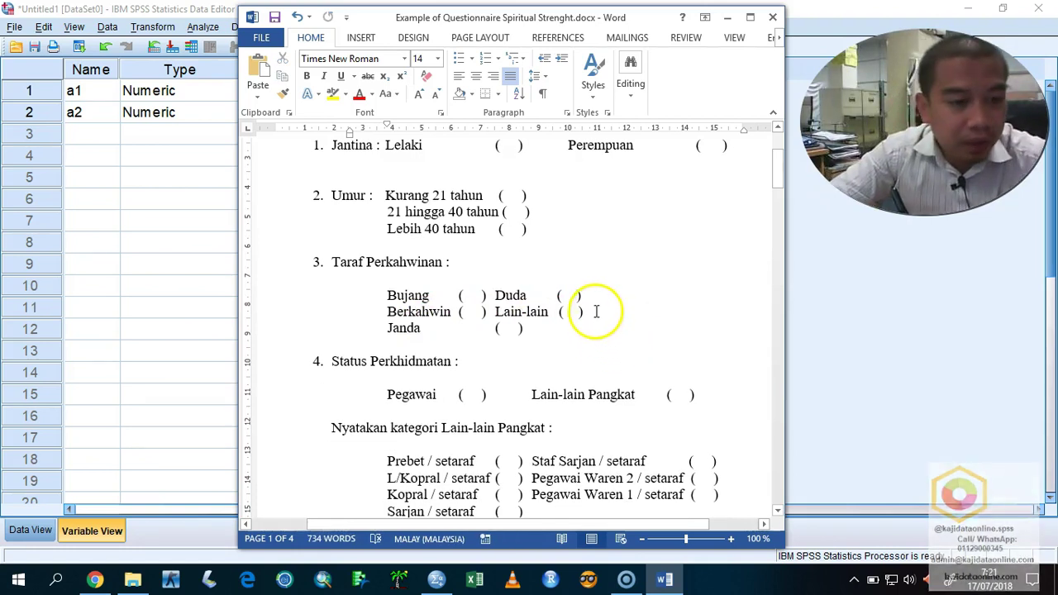